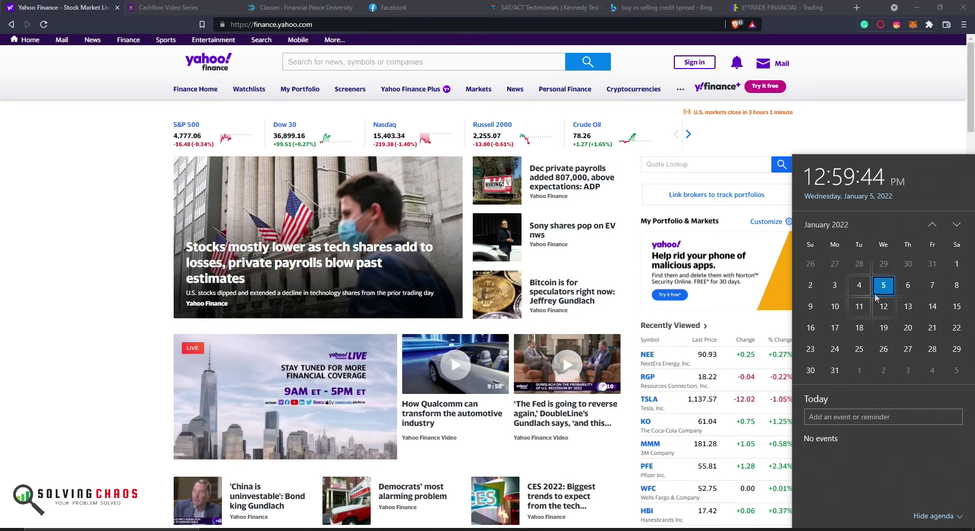
Start an options order from the Visa Jan 21 '22 $190 Put position in the portfolio.
left_click(31, 224)
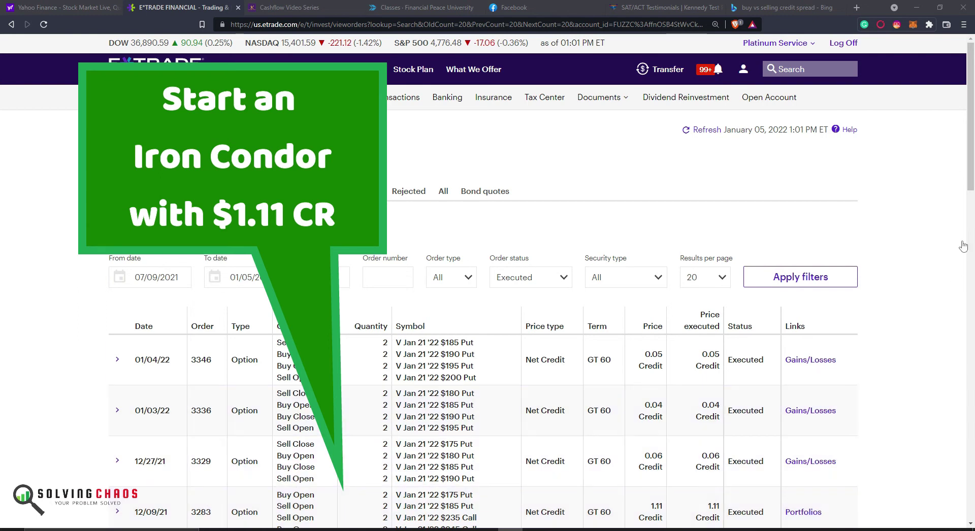
scroll(864, 294, "down", 1)
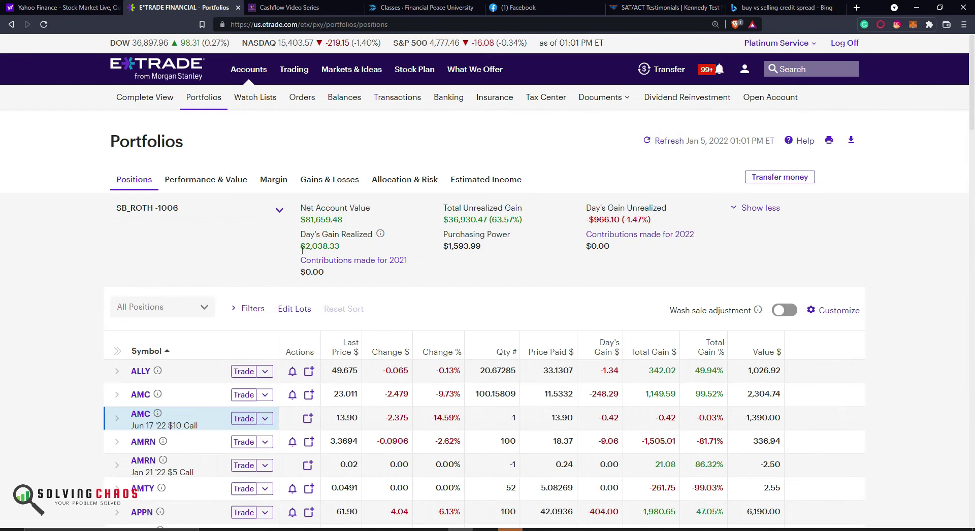
scroll(312, 249, "down", 20)
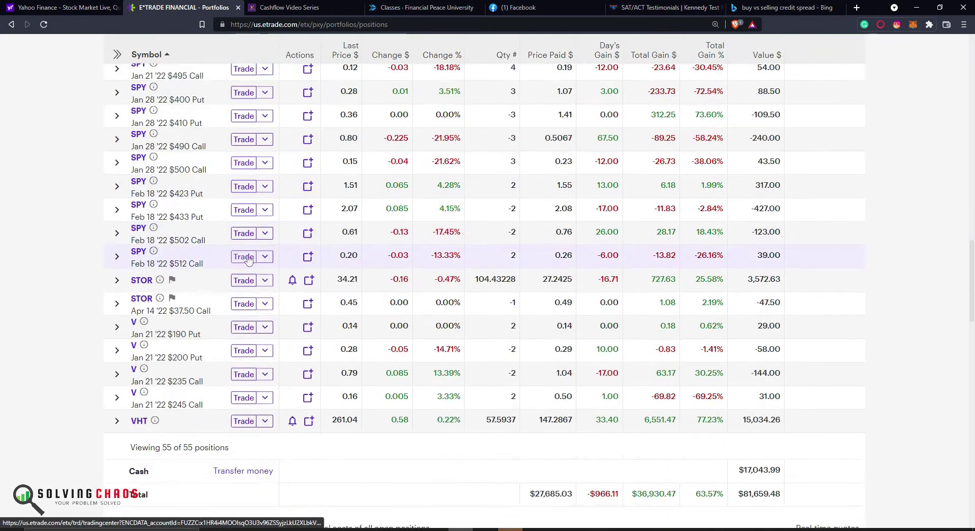
scroll(248, 260, "down", 6)
scroll(248, 260, "up", 3)
left_click(243, 176)
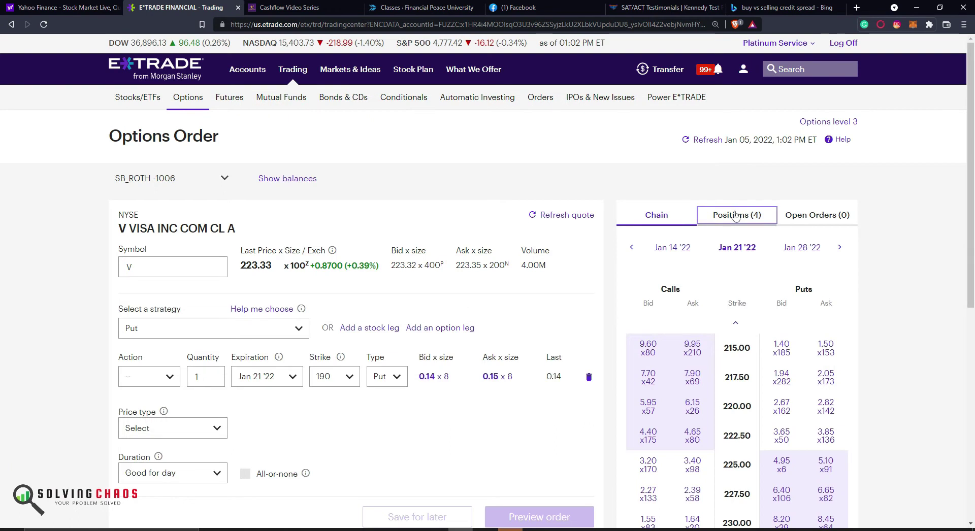
Load all four Visa Jan 21 '22 positions ($190 and $200 Puts, $235 and $245 Calls) into one closing order.
left_click(736, 215)
left_click(636, 319)
left_click(635, 344)
left_click(635, 371)
left_click(635, 396)
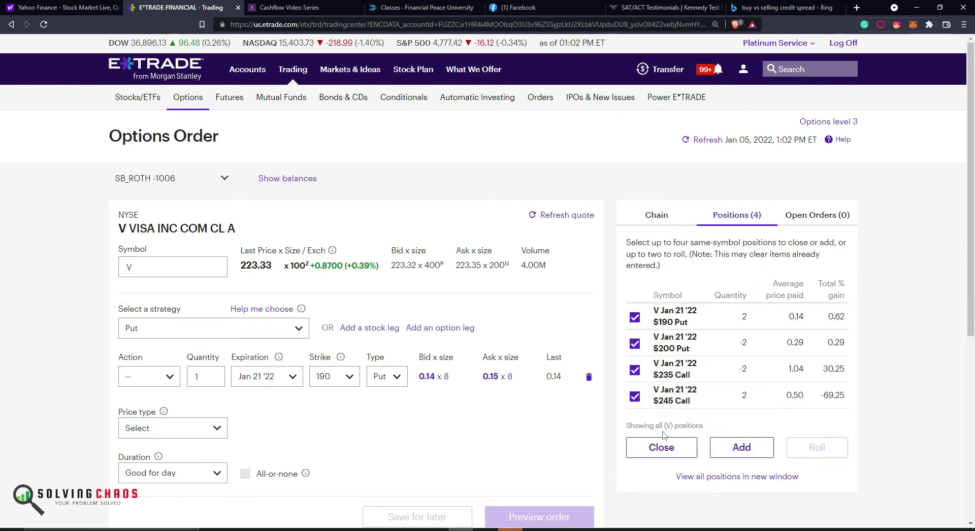
left_click(661, 447)
Price the closing order as a net debit of .70 and make it good for 60 days.
scroll(414, 438, "down", 2)
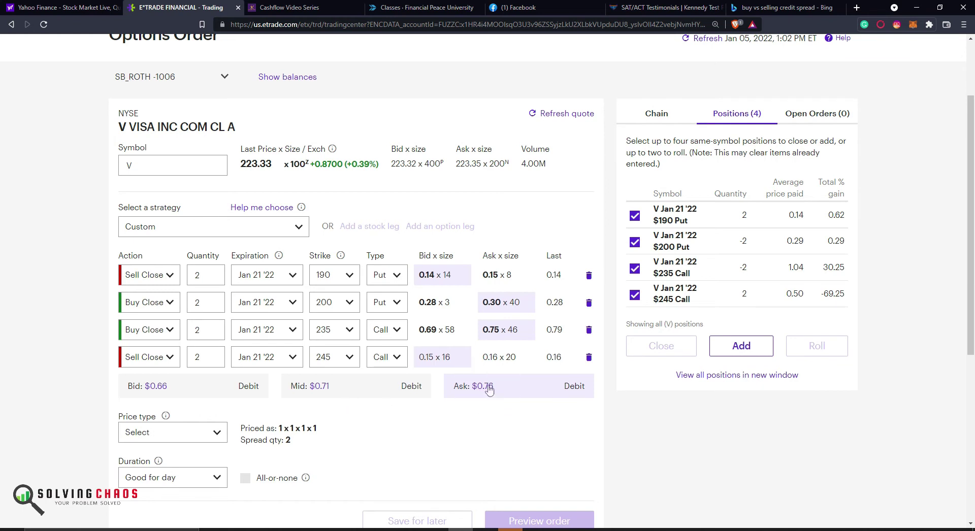
left_click(153, 433)
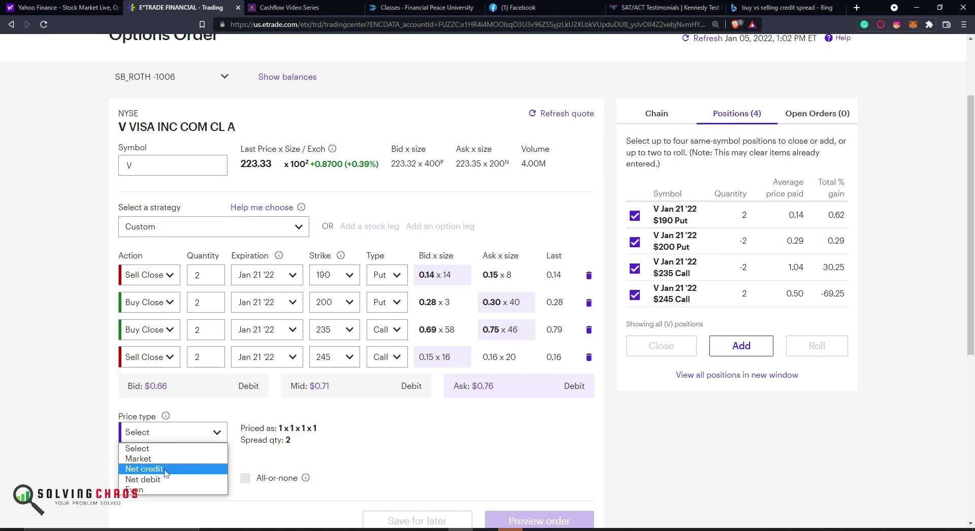
left_click(148, 479)
left_click(295, 431)
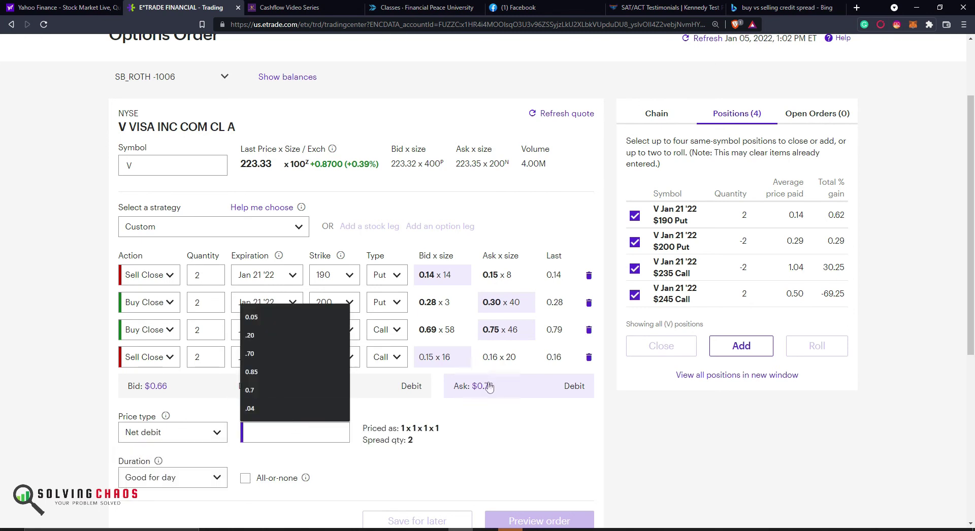
type(".7")
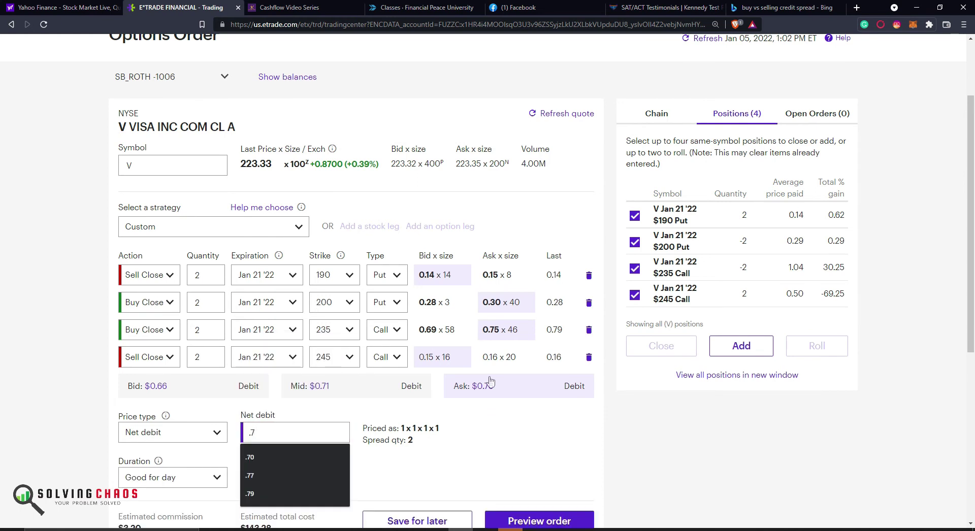
type("0")
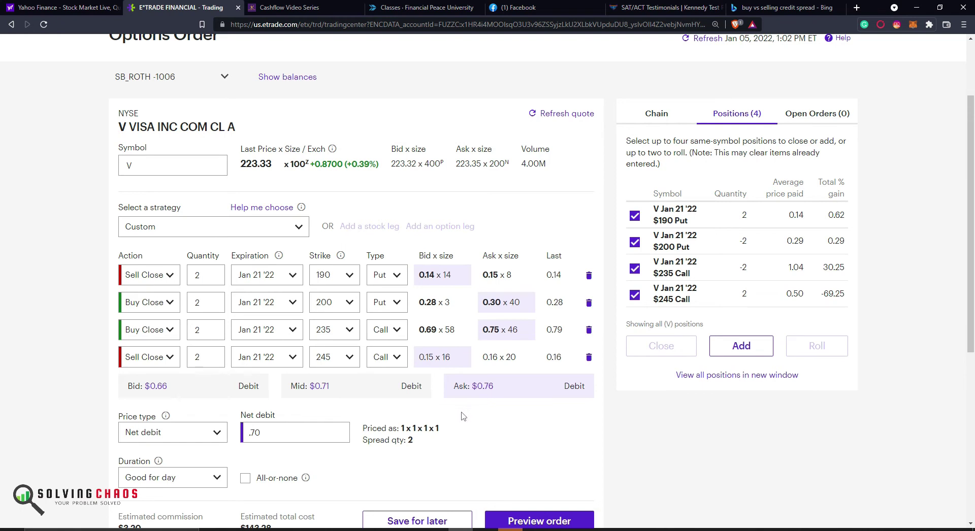
scroll(462, 417, "down", 1)
left_click(189, 431)
left_click(191, 454)
Highlight the closing order's estimated total cost and show the account balances.
left_click_drag(279, 481, 243, 478)
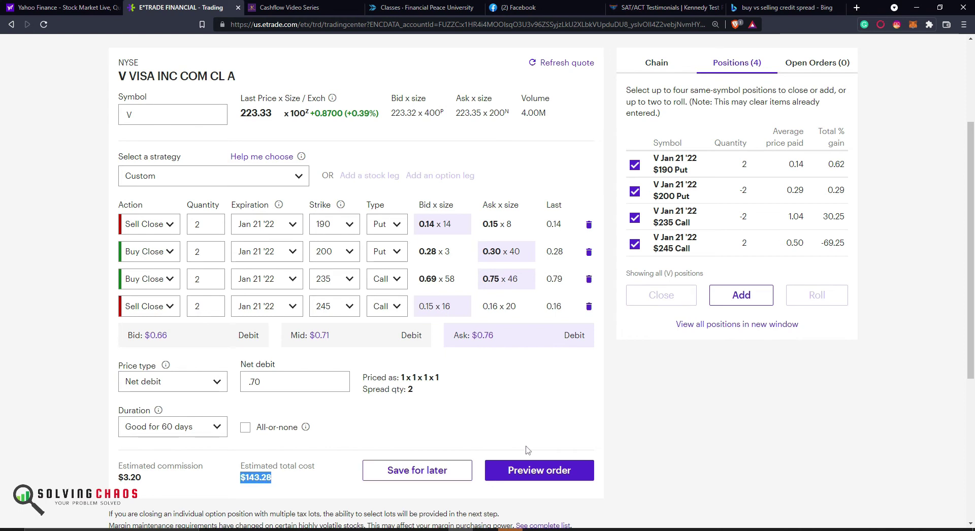
left_click(536, 478)
scroll(334, 418, "up", 3)
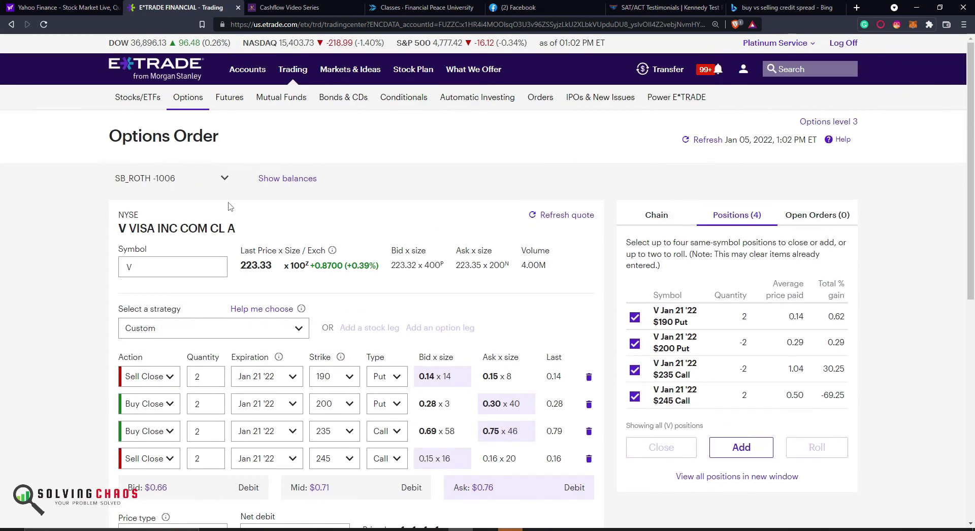
left_click(287, 178)
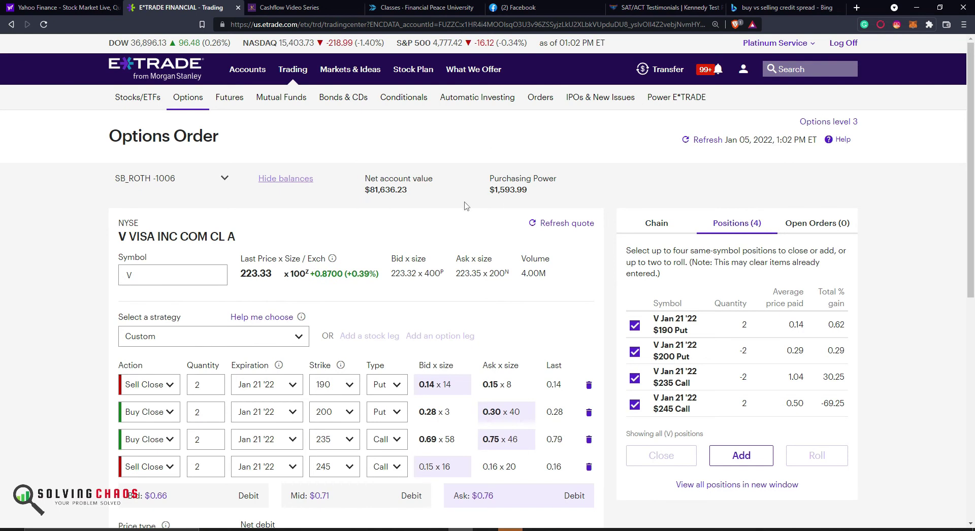
Preview and place the Visa closing order, and show the account's open orders.
scroll(528, 247, "down", 5)
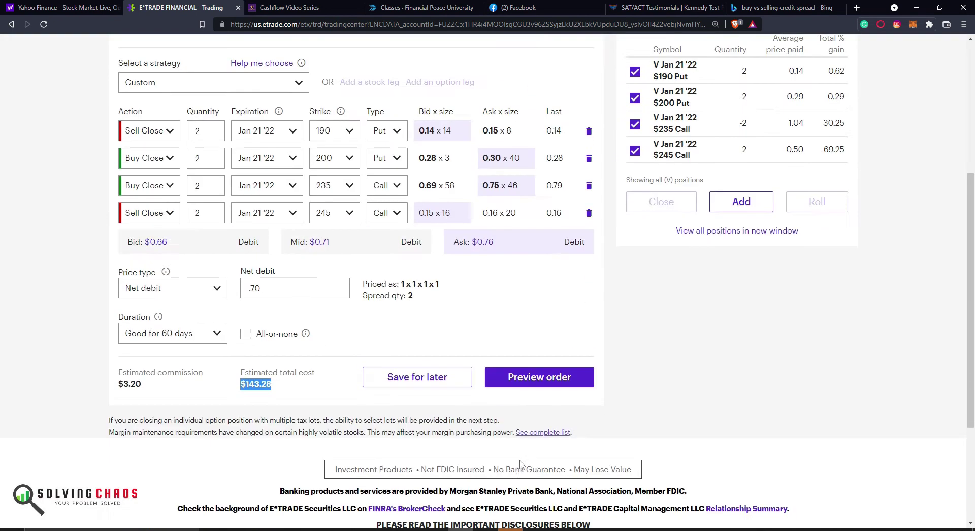
left_click(525, 379)
scroll(818, 417, "down", 2)
left_click(822, 416)
scroll(814, 420, "down", 3)
left_click(752, 422)
left_click(814, 224)
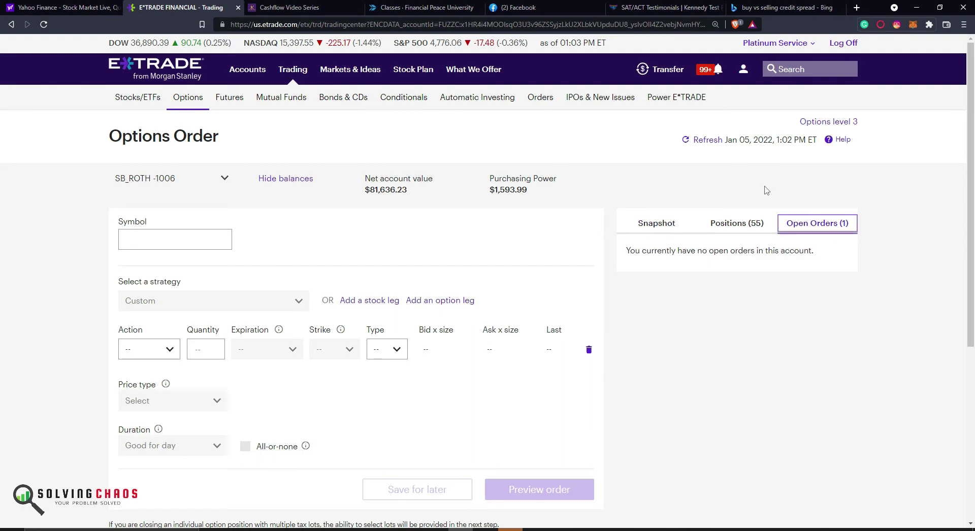
Reload a blank options order form and highlight the account's purchasing power.
mouse_move(717, 72)
left_click(229, 100)
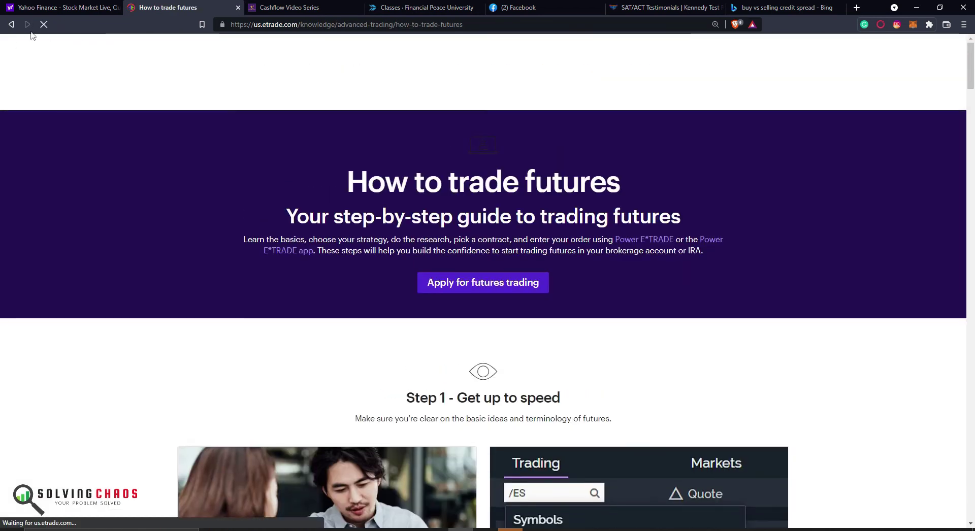
left_click(11, 25)
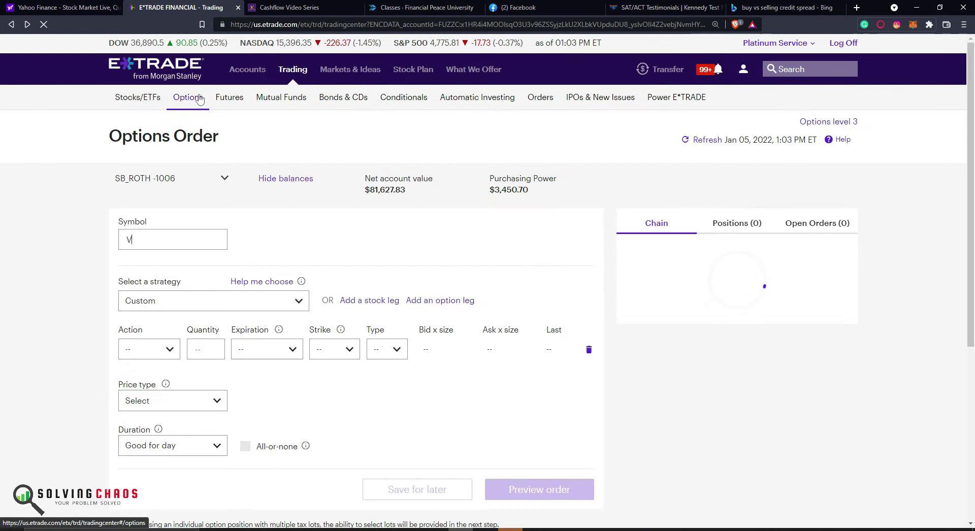
left_click(198, 101)
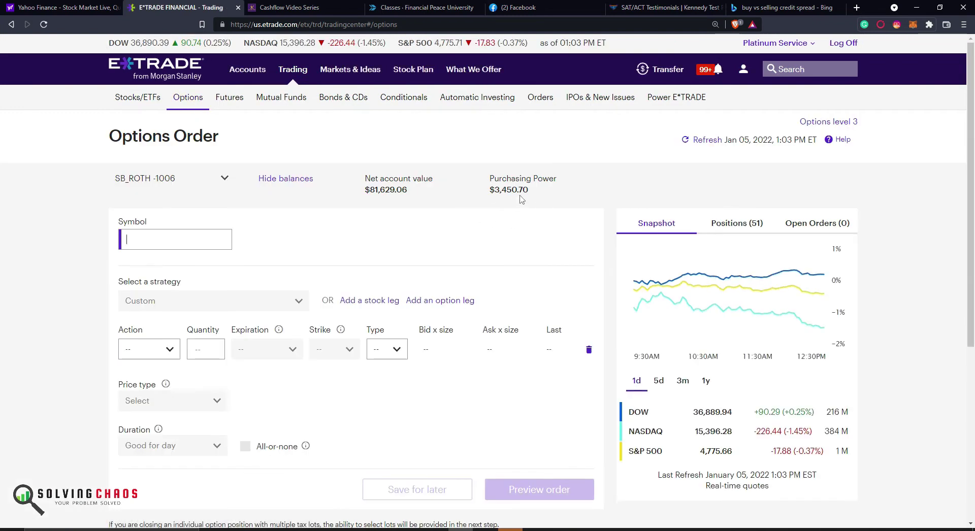
left_click_drag(491, 190, 529, 191)
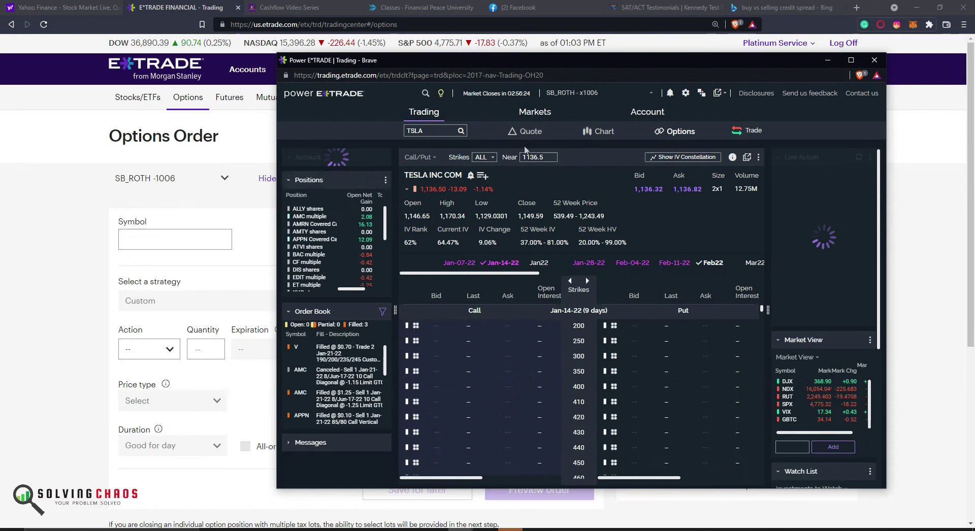
In the Power E*TRADE window, load the option chain for V (Visa Inc) and show the Feb22 expiration.
left_click(434, 131)
type("V")
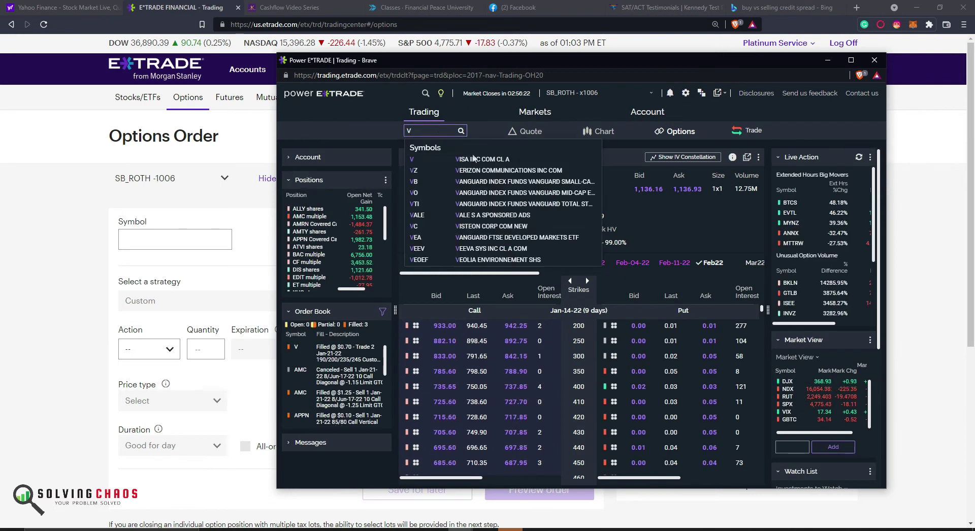
left_click(473, 158)
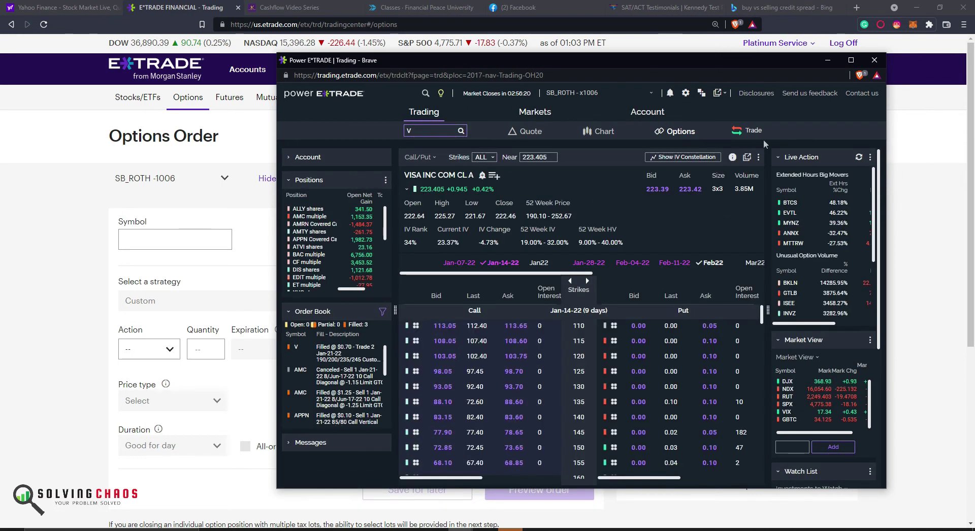
left_click(852, 60)
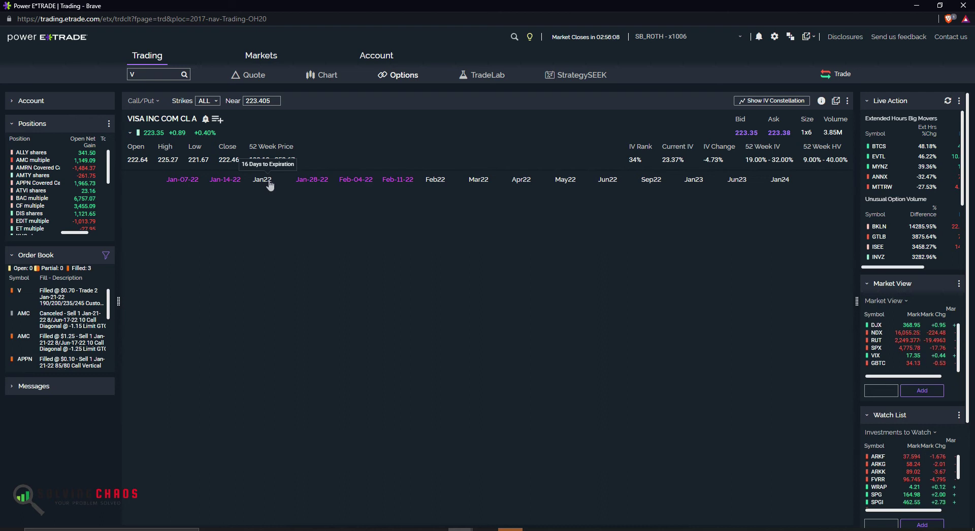
left_click(434, 182)
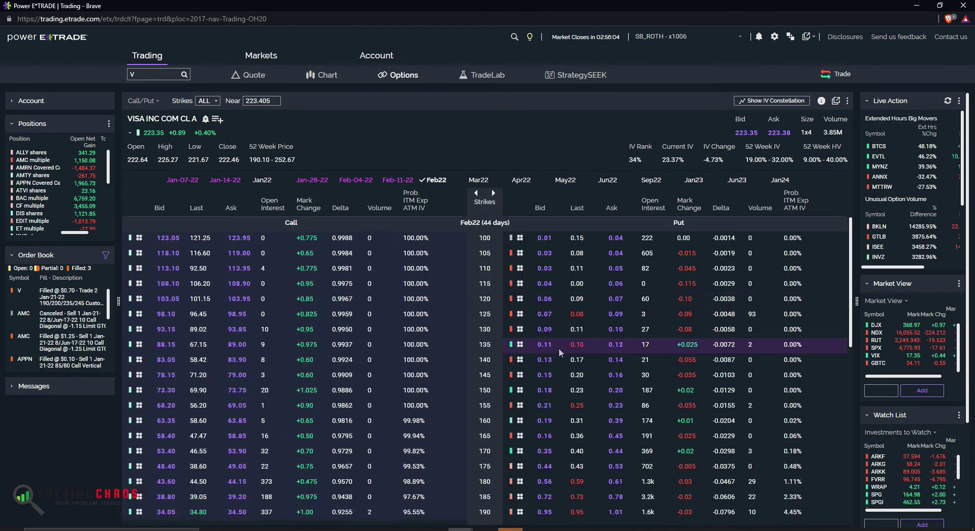
Examine Visa's Feb22 call and put strikes with their deltas and in-the-money probabilities.
key("ctrl+minus")
key("ctrl+minus")
key("ctrl+minus")
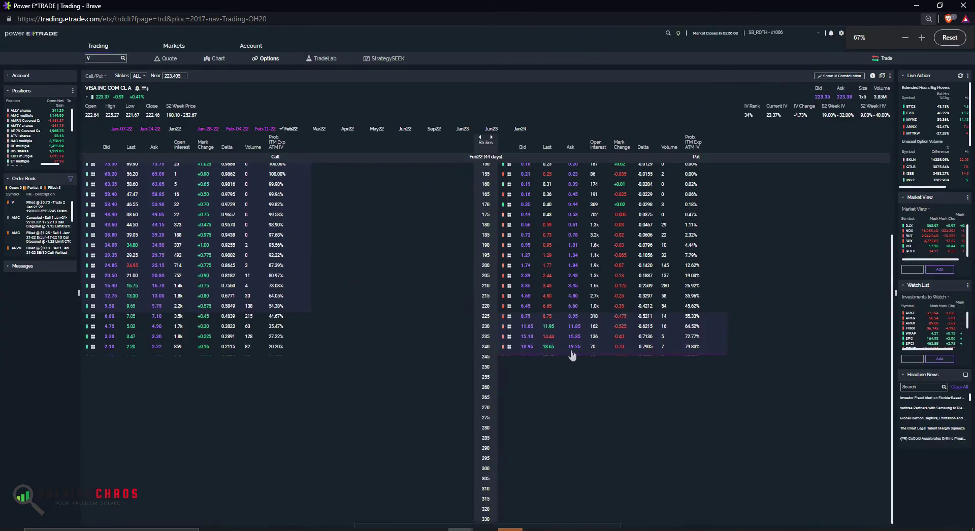
key("ctrl+plus")
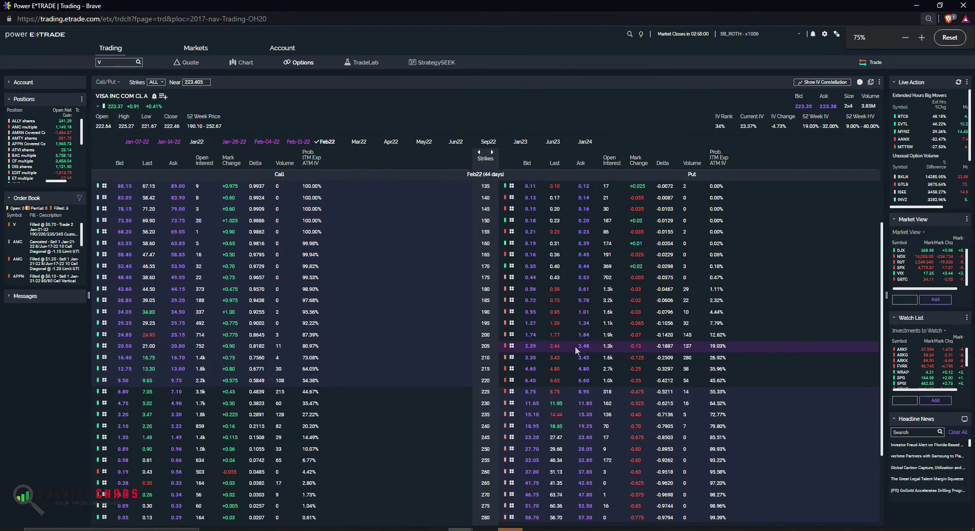
key("ctrl+plus")
key("ctrl+plus")
scroll(790, 326, "down", 3)
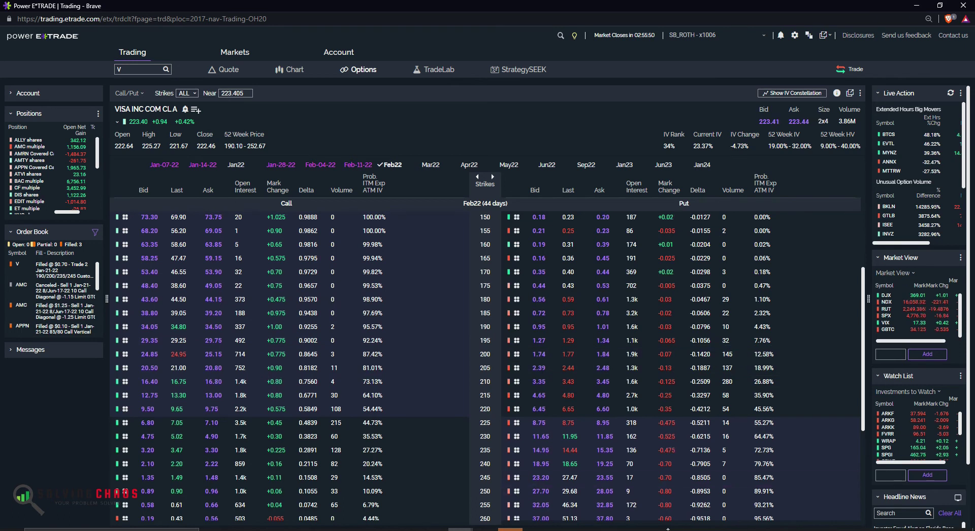
Switch to the E*TRADE options order page and set up an Iron Condor on V expiring Feb 18 '22.
key("alt+Tab")
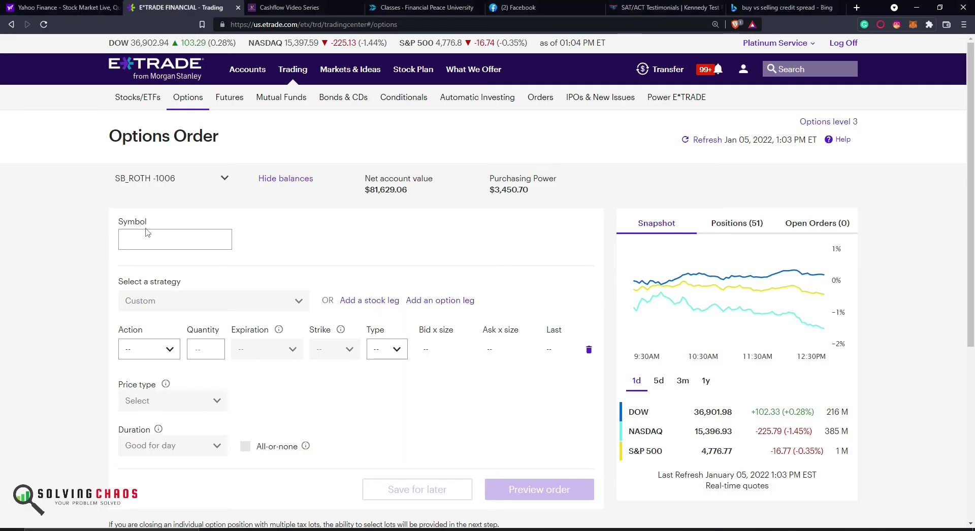
left_click(149, 237)
type("V")
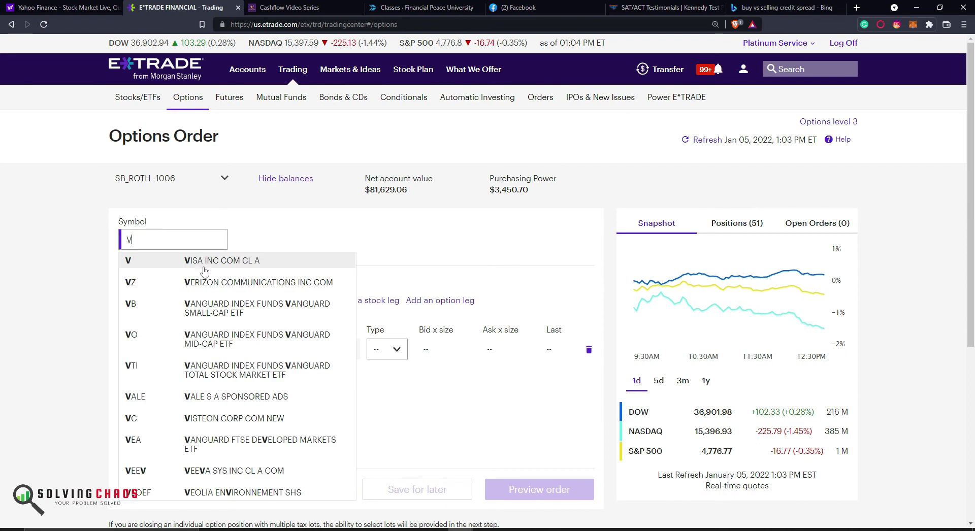
left_click(201, 266)
left_click(203, 337)
left_click(198, 302)
left_click(277, 386)
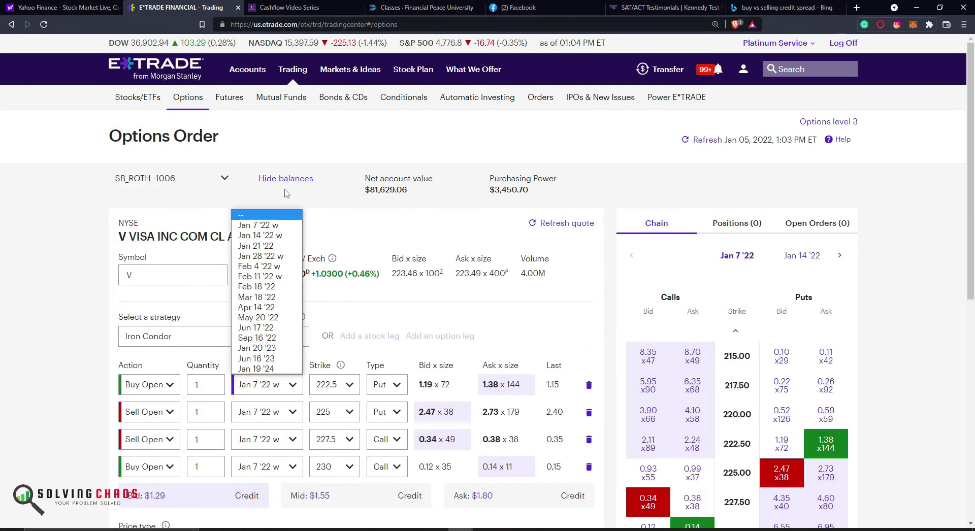
left_click(280, 287)
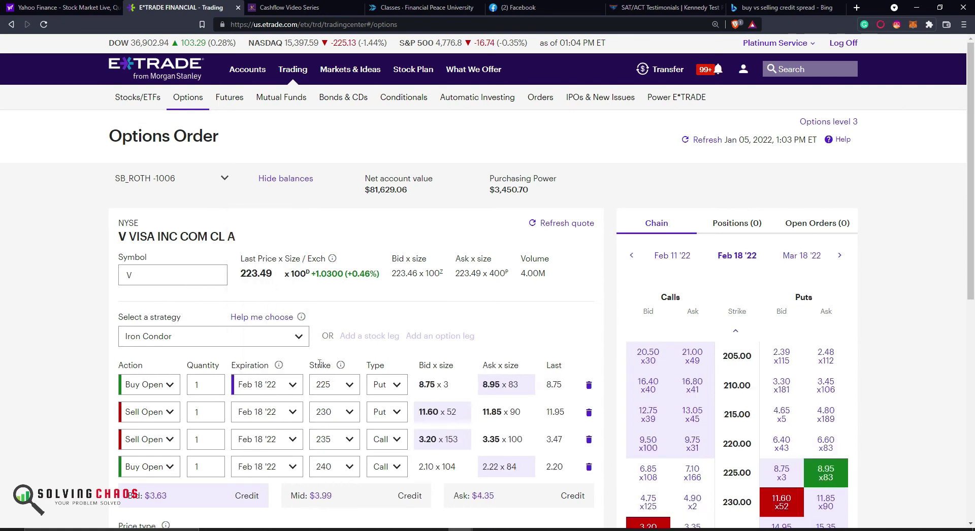
Set the iron condor's call strikes to 250 for the sold call and 260 for the bought call.
left_click(350, 440)
key("Down")
key("Down")
key("Down")
key("Return")
left_click(347, 466)
left_click(343, 450)
Set the iron condor's put strikes to 190 for the sold put and 180 for the bought put.
left_click(348, 412)
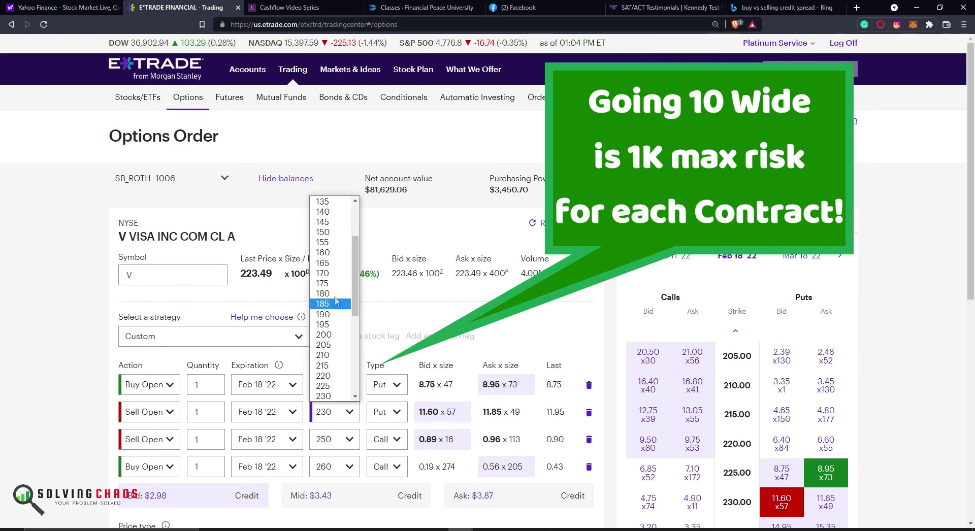
left_click(333, 315)
left_click(340, 385)
left_click(335, 298)
left_click(351, 388)
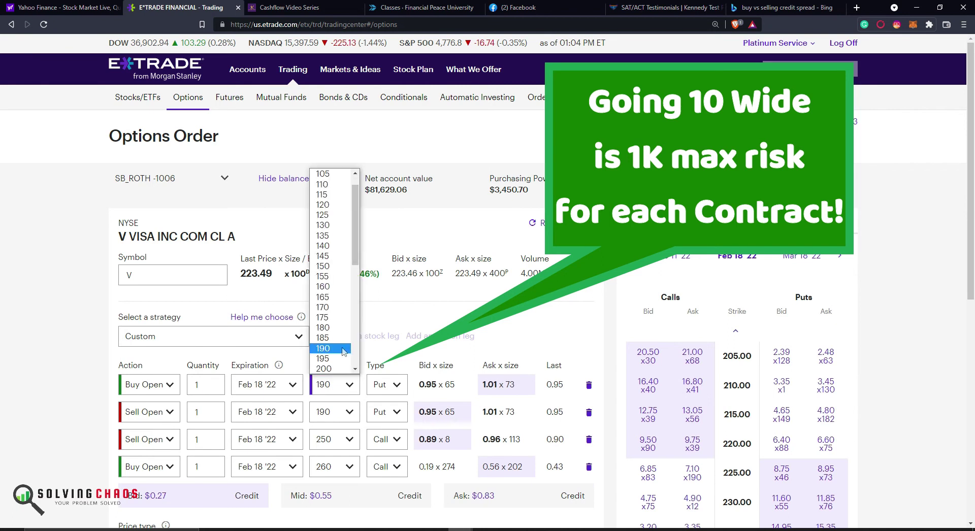
left_click(334, 333)
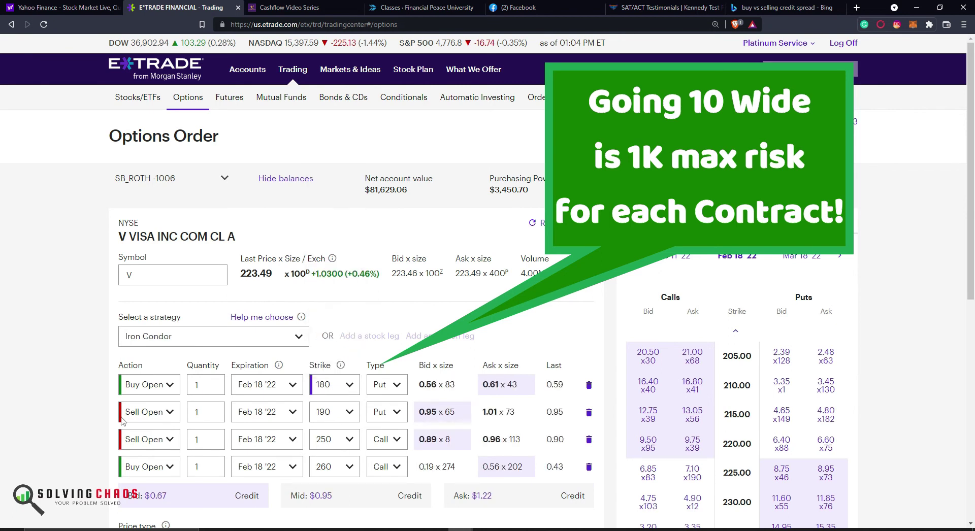
Review the iron condor's legs and credit, and switch to the Power E*TRADE window to check Visa's option chain.
scroll(125, 423, "down", 1)
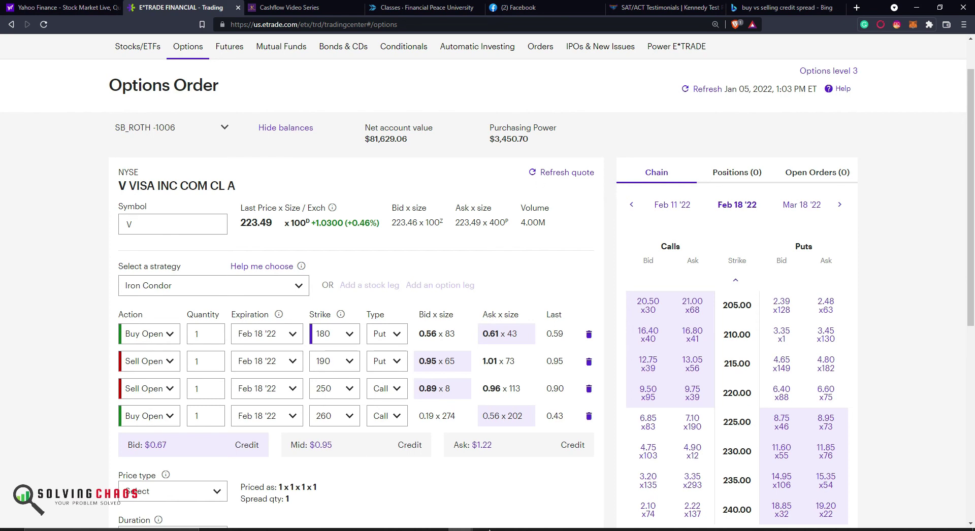
mouse_move(486, 528)
left_click(504, 490)
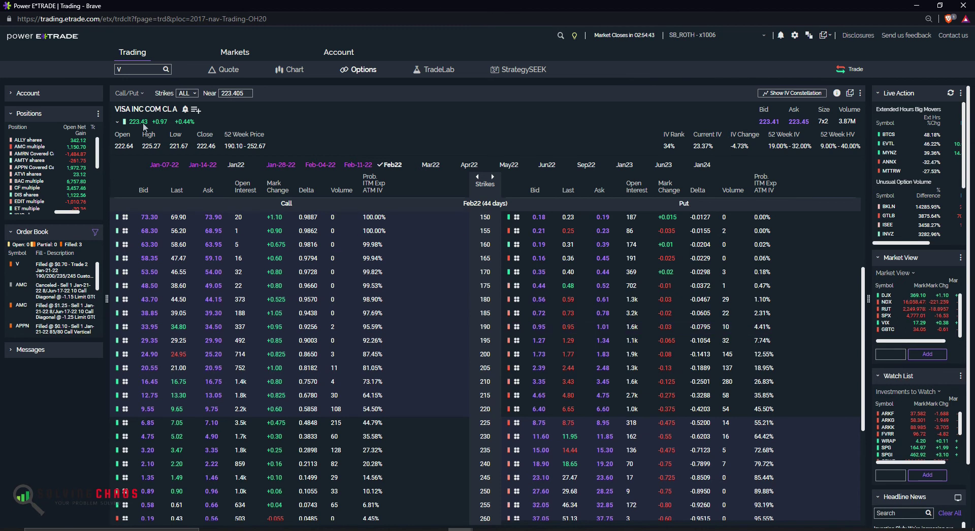
Review the Feb22 option chain, return to the options order page and try call strikes of 245 sold and 255 bought.
scroll(429, 376, "down", 1)
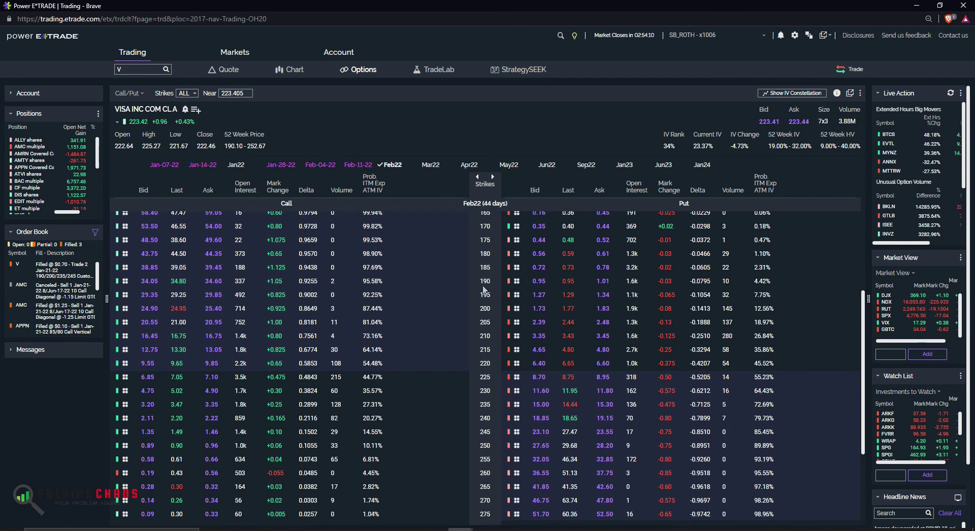
mouse_move(437, 530)
left_click(415, 502)
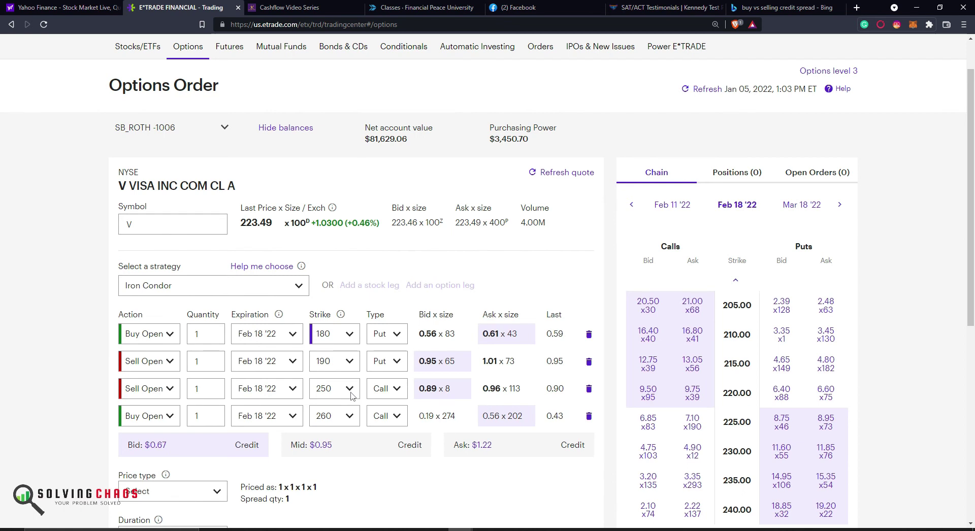
left_click(351, 389)
left_click(340, 363)
left_click(349, 416)
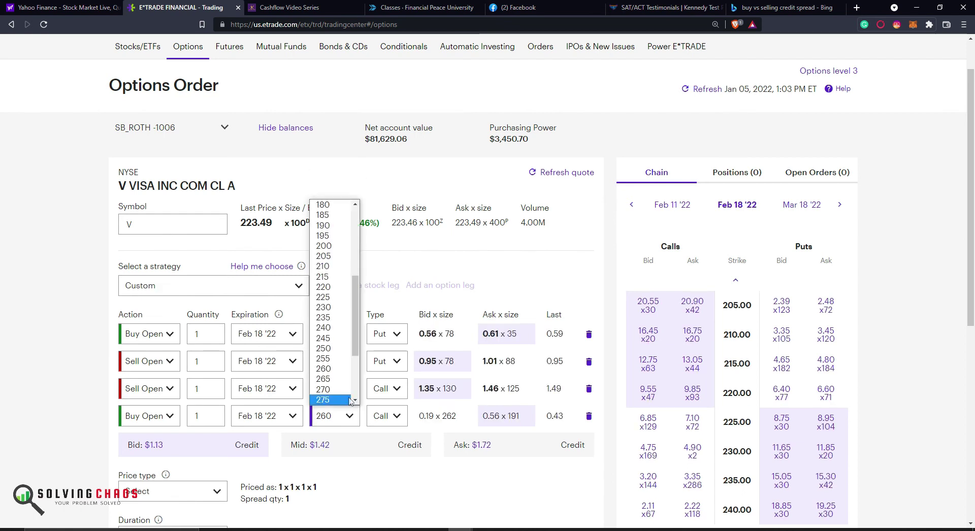
left_click(340, 360)
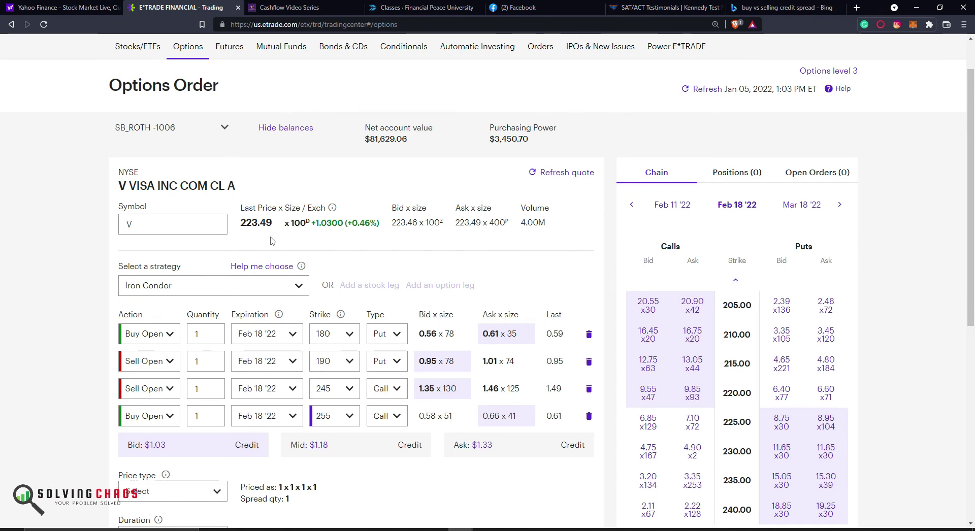
Look up Visa (V) on Yahoo Finance and show its five-day price chart.
key("ctrl+shift+Tab")
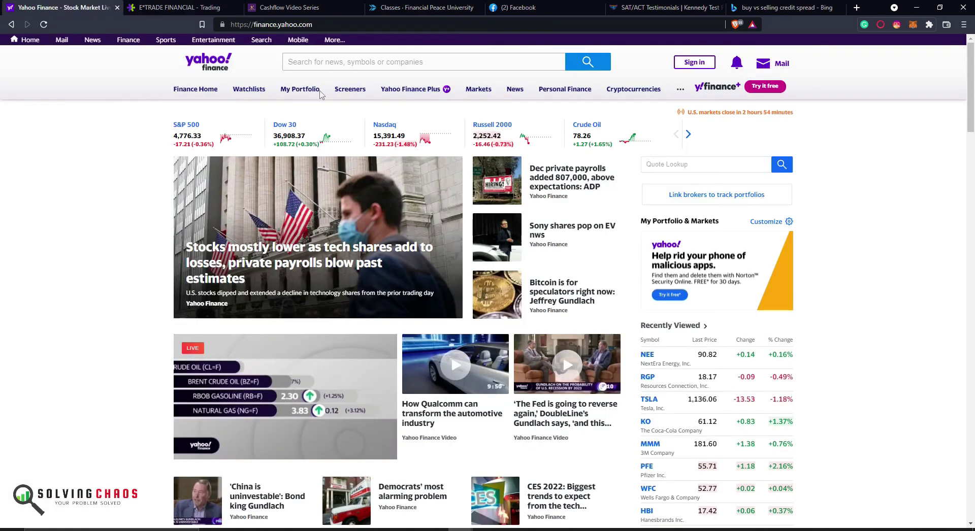
left_click(317, 62)
type("V")
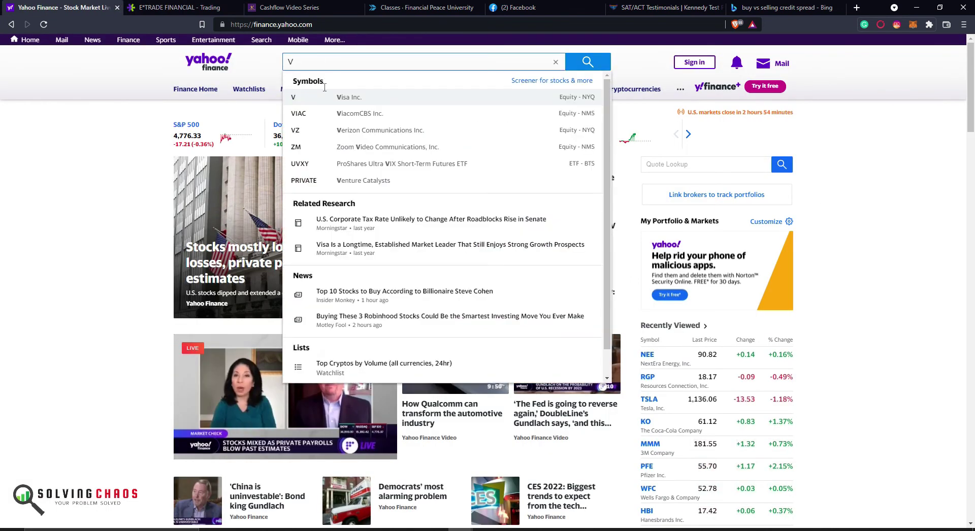
left_click(326, 103)
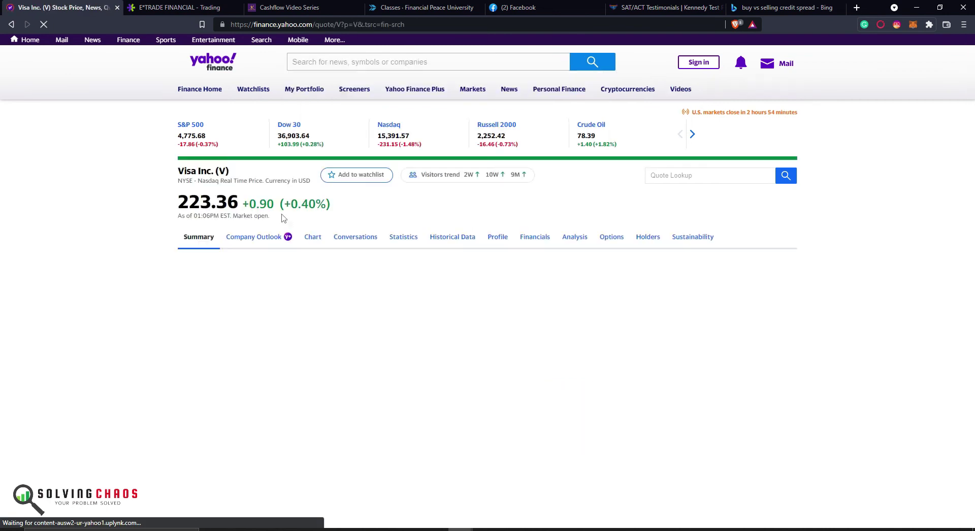
left_click(428, 267)
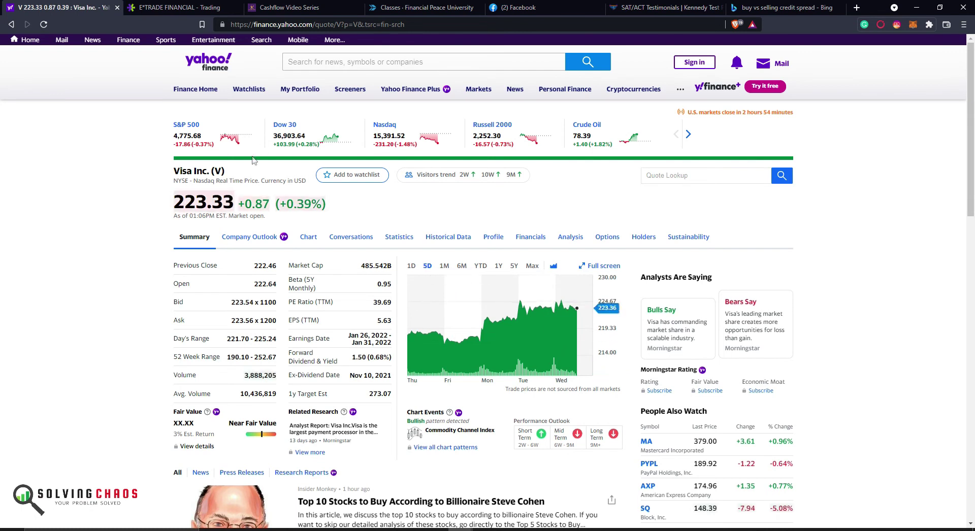
Return to the E*TRADE options order and set the sold call strike to 250 and the bought call strike to 260.
left_click(181, 7)
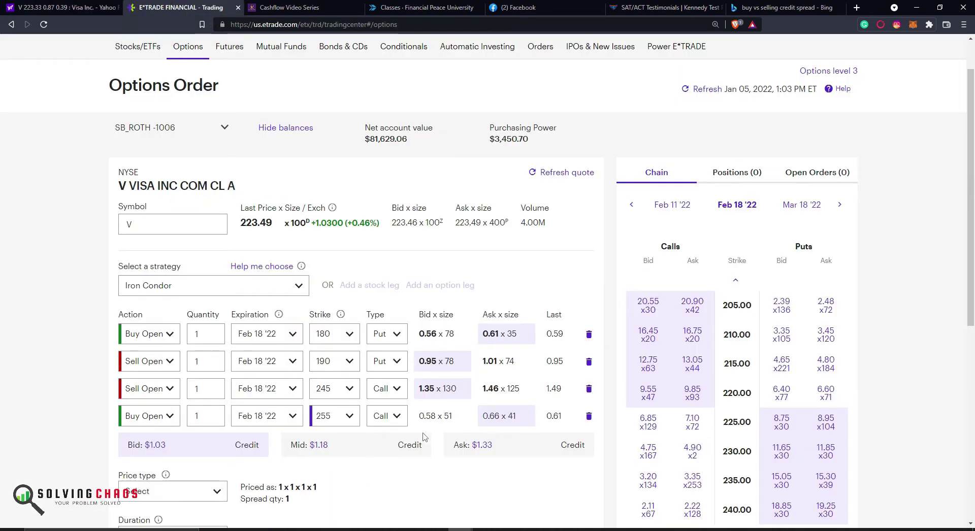
left_click(351, 389)
left_click(355, 373)
left_click(345, 373)
left_click(351, 416)
left_click(355, 400)
left_click(335, 400)
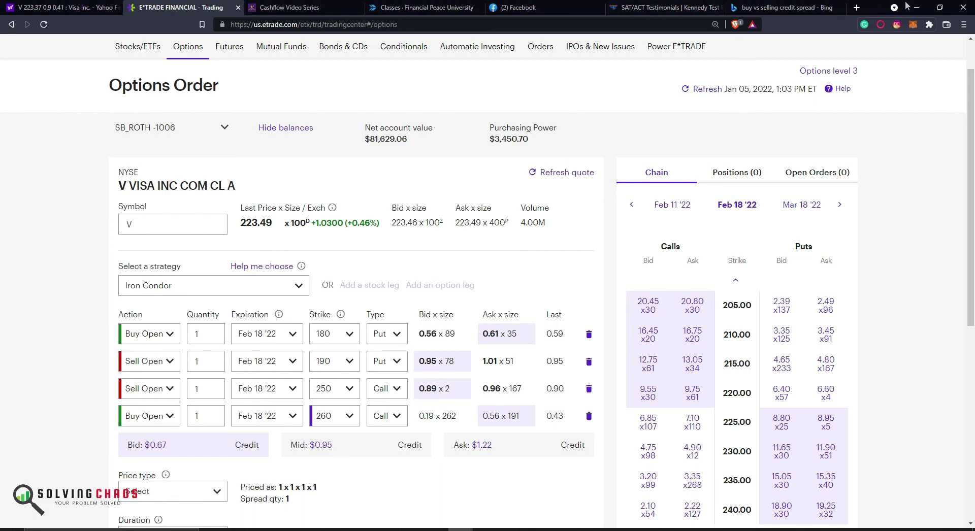
Open the Earnings Whispers page for V in a new browser tab to check Visa's next earnings date.
left_click(858, 8)
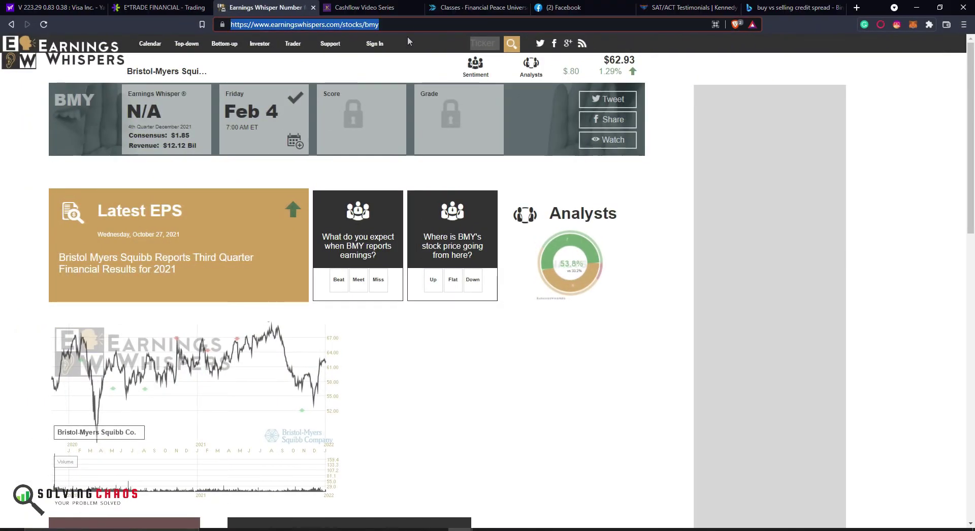
key("End")
key("BackSpace")
key("BackSpace")
key("BackSpace")
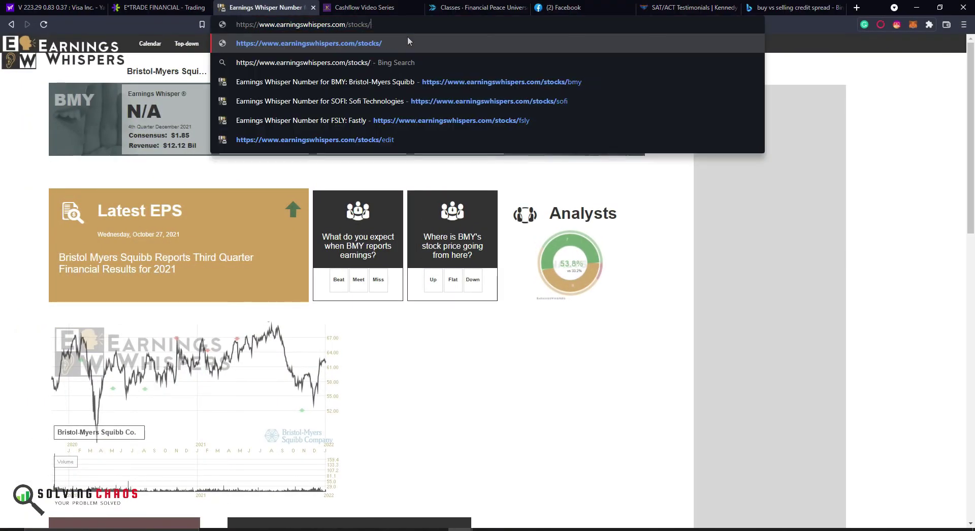
type("v")
key("Return")
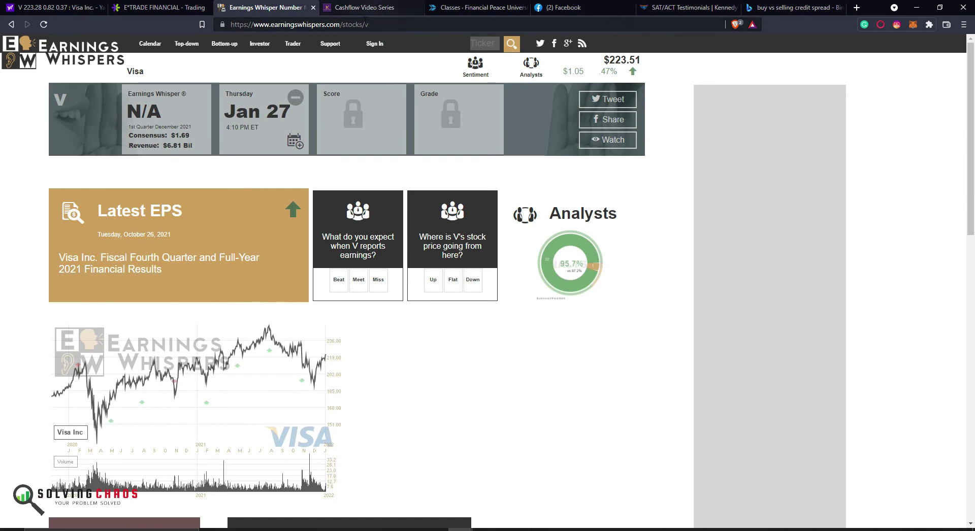
left_click(375, 43)
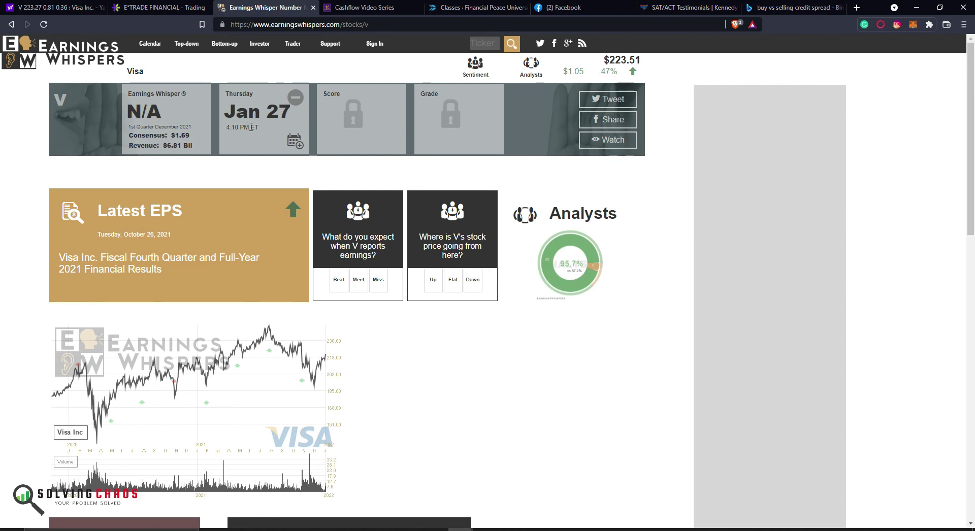
Go back to the E*TRADE options order and try call strikes of 255 sold and 265 bought.
left_click(161, 7)
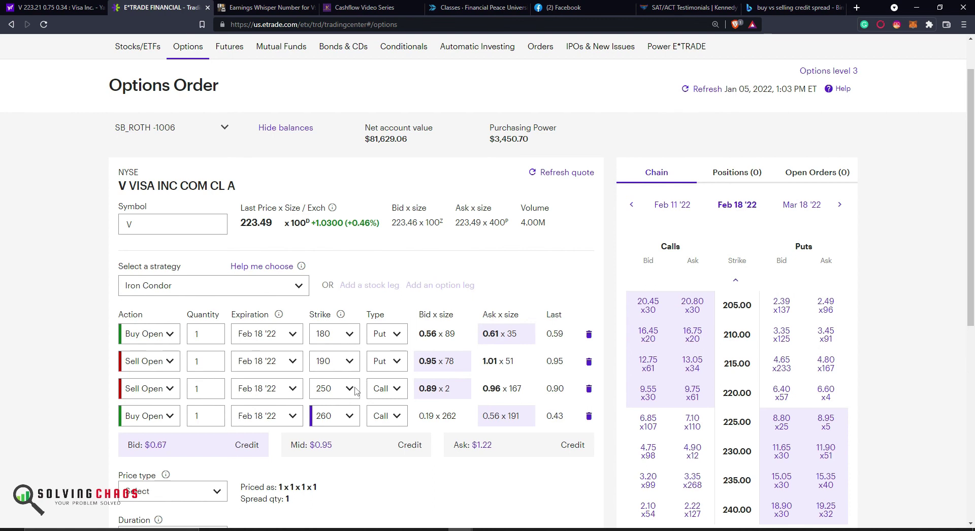
left_click(350, 389)
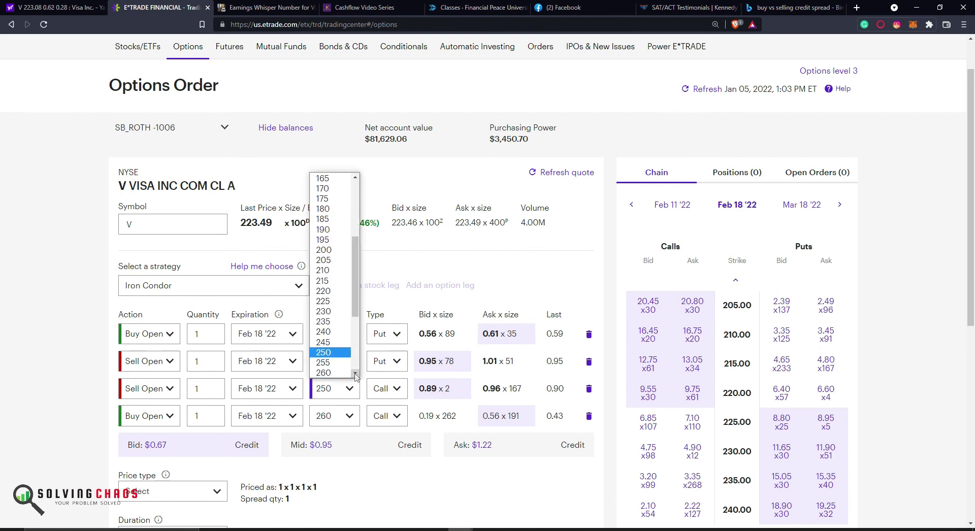
left_click(344, 371)
scroll(343, 392, "down", 2)
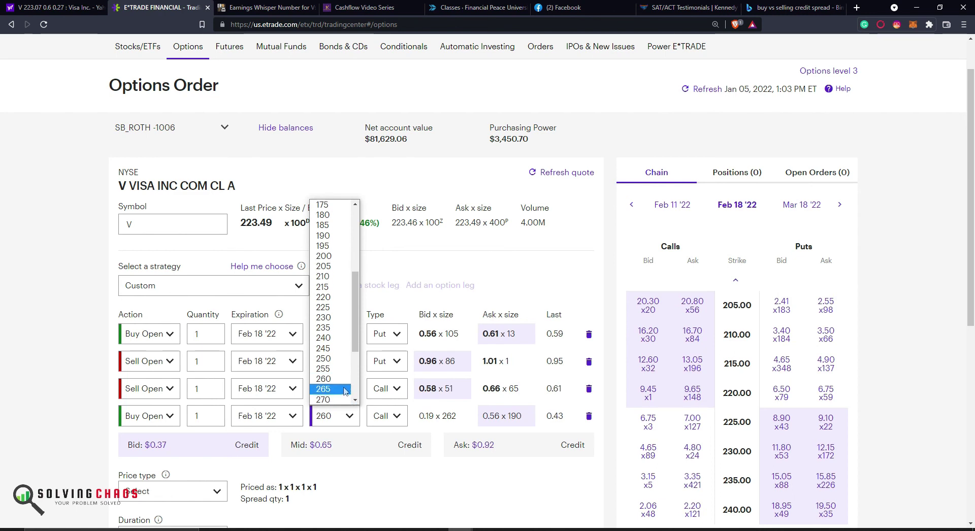
left_click(345, 391)
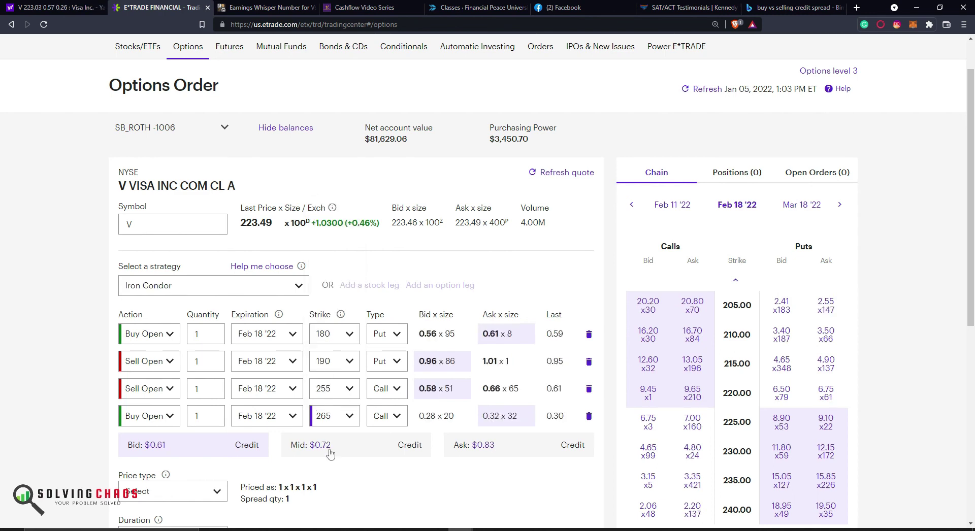
Set the sold call back to the 250 strike and the bought call back to 260.
left_click(350, 389)
left_click(335, 369)
left_click(349, 390)
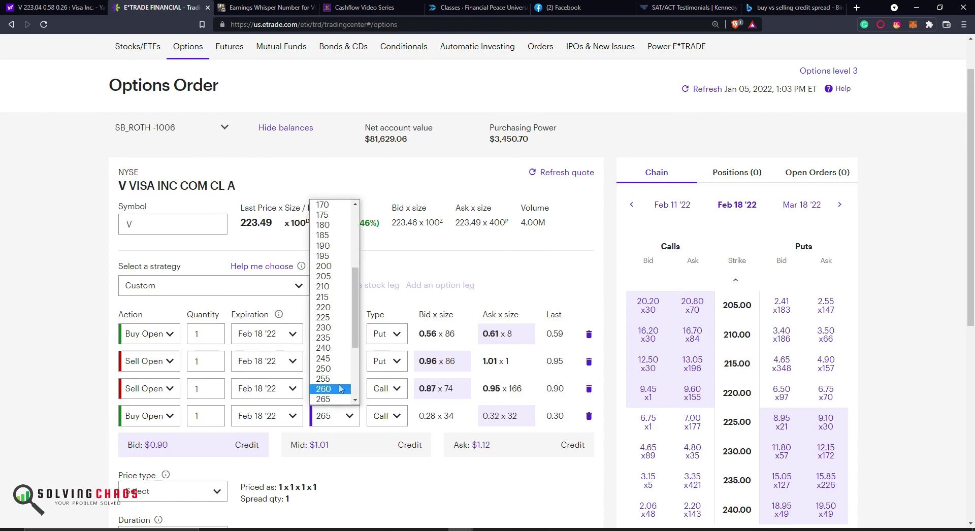
left_click(345, 390)
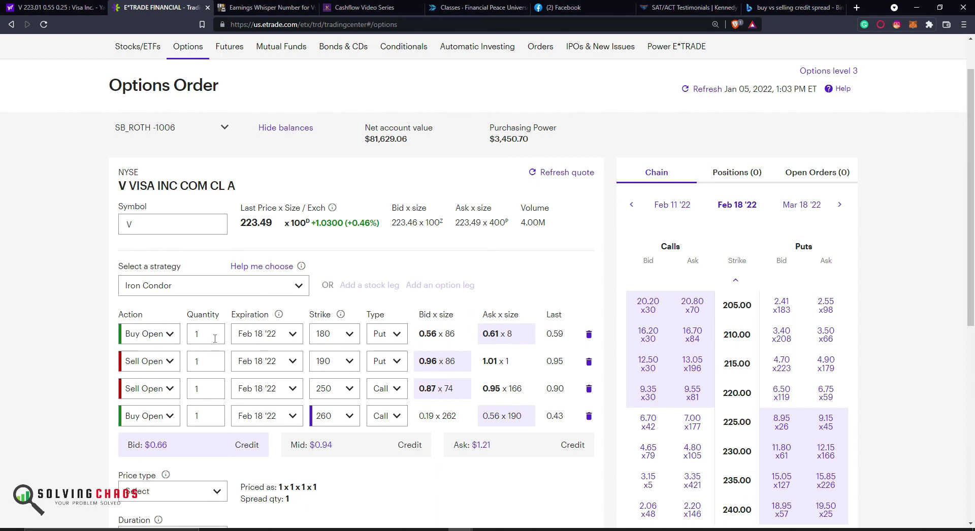
Set the quantity of all four iron condor legs to 2.
left_click(199, 336)
type("2")
left_click(200, 362)
type("2")
left_click(201, 390)
type("2")
left_click(201, 416)
type("2")
key("Tab")
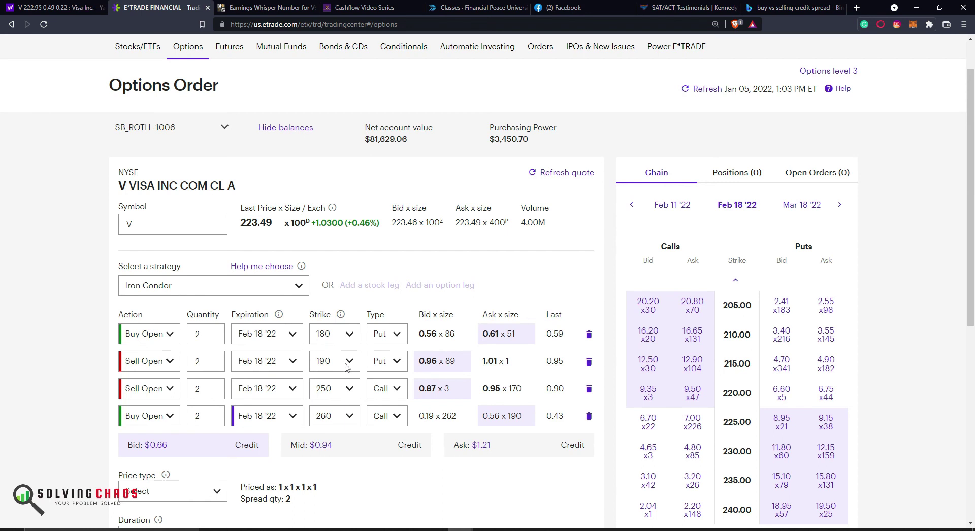
Set the order's price type to Net credit with a credit of 1.10.
scroll(225, 421, "down", 2)
left_click(217, 390)
left_click(222, 420)
left_click(277, 387)
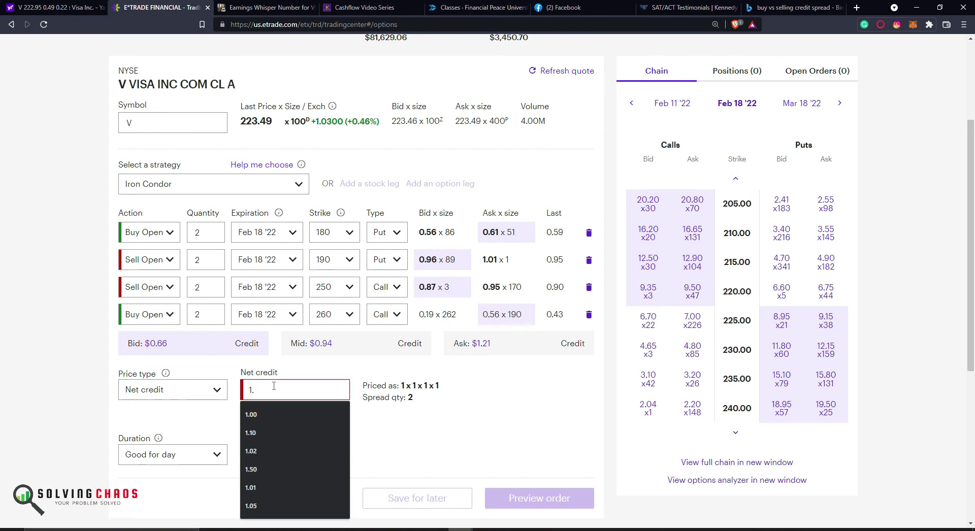
type("1.10")
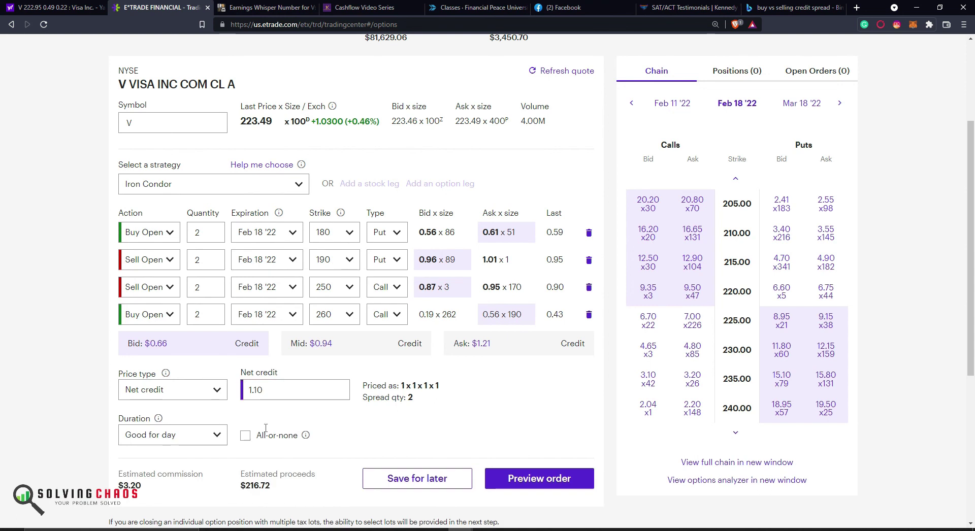
Set the order duration to Good for 60 Days, then preview and place the iron condor order.
left_click(196, 436)
left_click(201, 460)
left_click(513, 475)
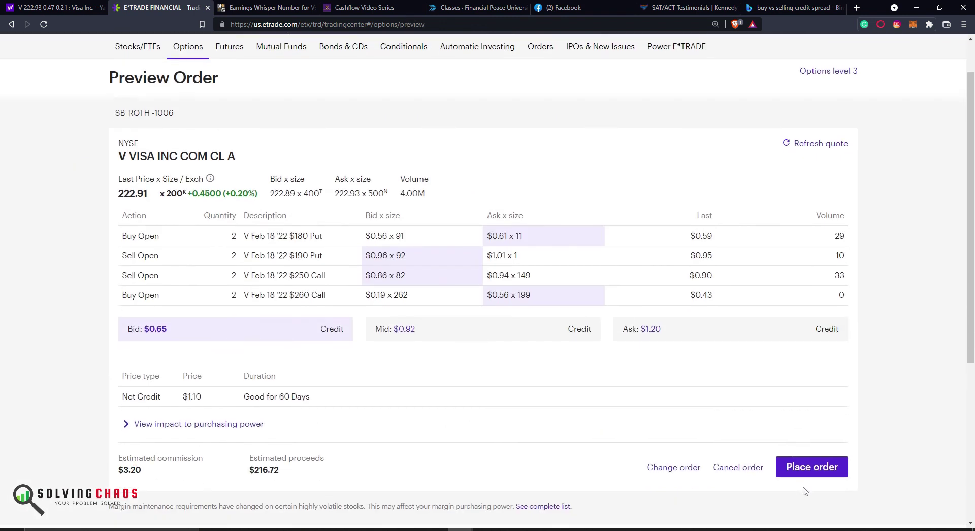
left_click(785, 465)
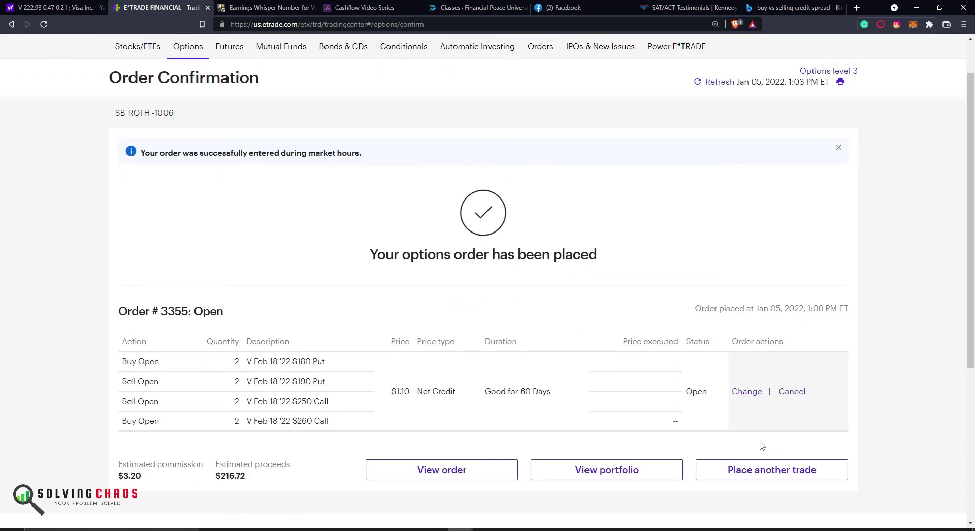
Go to the refreshed open orders and open the Visa iron condor order priced at $1.10 for changes.
left_click(760, 472)
left_click(816, 224)
left_click(707, 140)
left_click(658, 223)
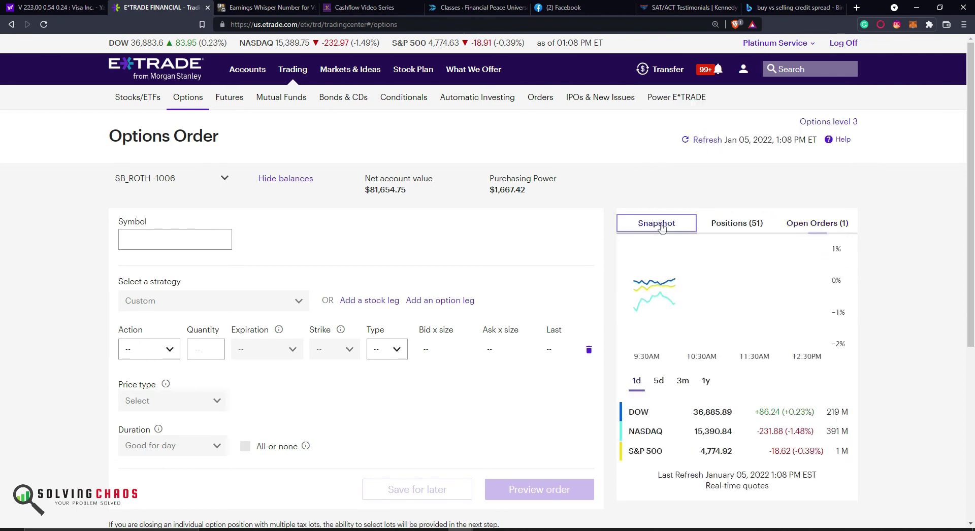
left_click(816, 224)
left_click(637, 331)
left_click(679, 423)
Lower the iron condor order's net credit to 1.00 and place the changed order.
scroll(363, 417, "down", 5)
left_click(355, 489)
type("1.00")
scroll(484, 386, "down", 2)
left_click(801, 508)
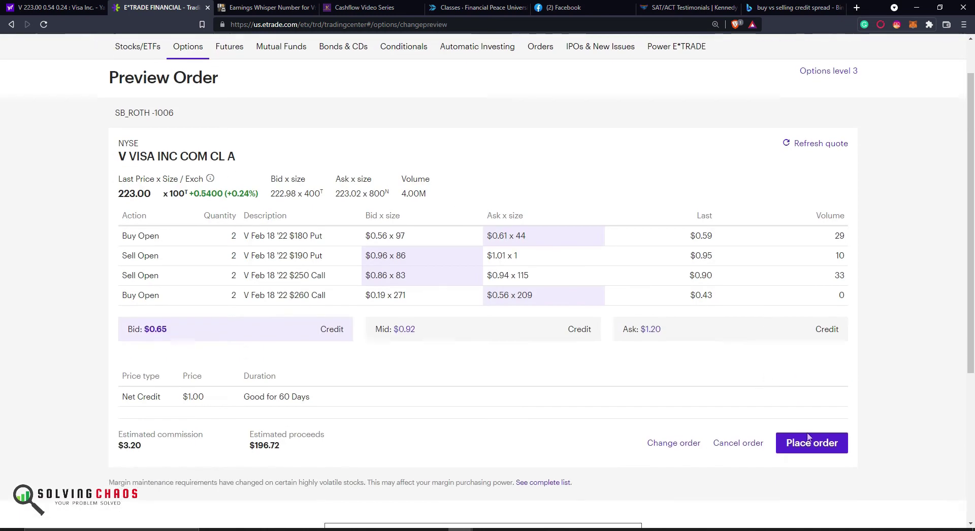
left_click(807, 503)
Return to the open orders and open the Visa iron condor order priced at $1.00 for changes.
scroll(806, 480, "down", 1)
left_click(807, 477)
left_click(820, 227)
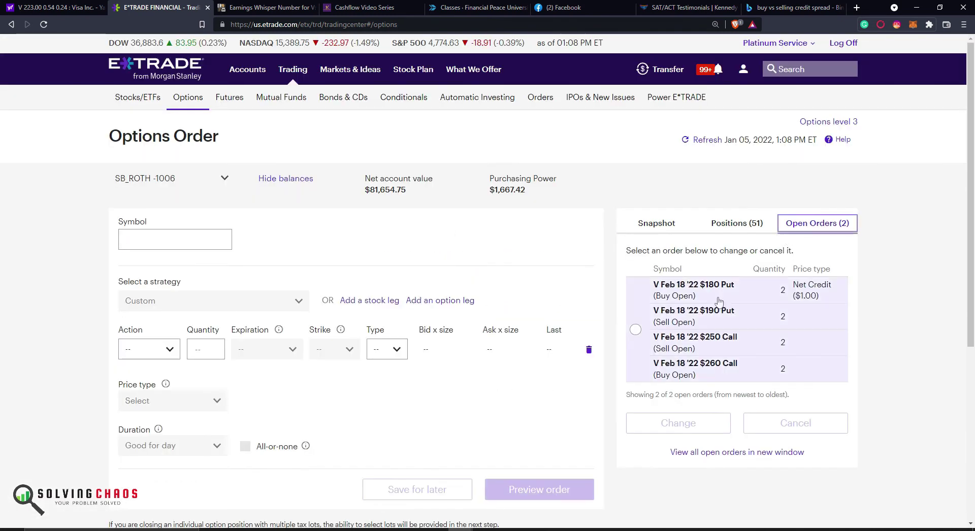
left_click(637, 330)
left_click(680, 423)
Change the iron condor order's net credit to 0.90 and place the revised order.
scroll(402, 424, "down", 3)
left_click(337, 488)
key("BackSpace")
type(".90")
scroll(660, 355, "down", 2)
left_click(806, 508)
scroll(793, 407, "down", 2)
left_click(807, 394)
Refresh the open orders and open the Visa iron condor order priced at $0.90 for changes.
scroll(804, 396, "down", 2)
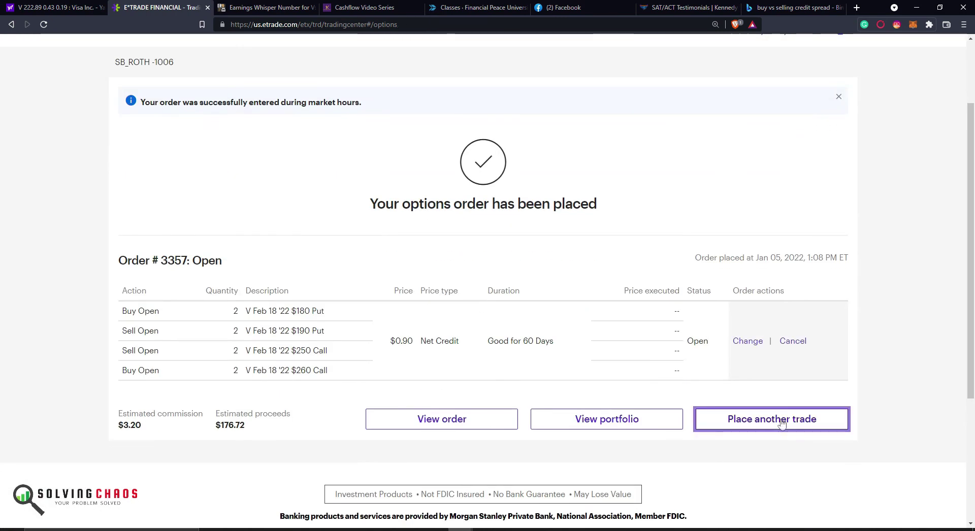
left_click(793, 420)
left_click(808, 224)
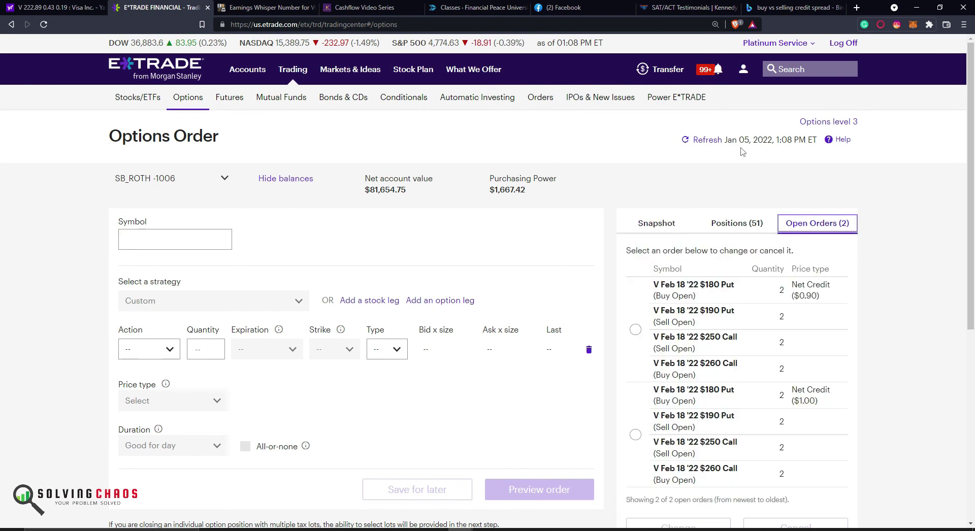
left_click(708, 142)
left_click(636, 331)
left_click(678, 424)
Set the iron condor order's net credit to 0.83, then preview and place the changed order.
scroll(205, 415, "down", 3)
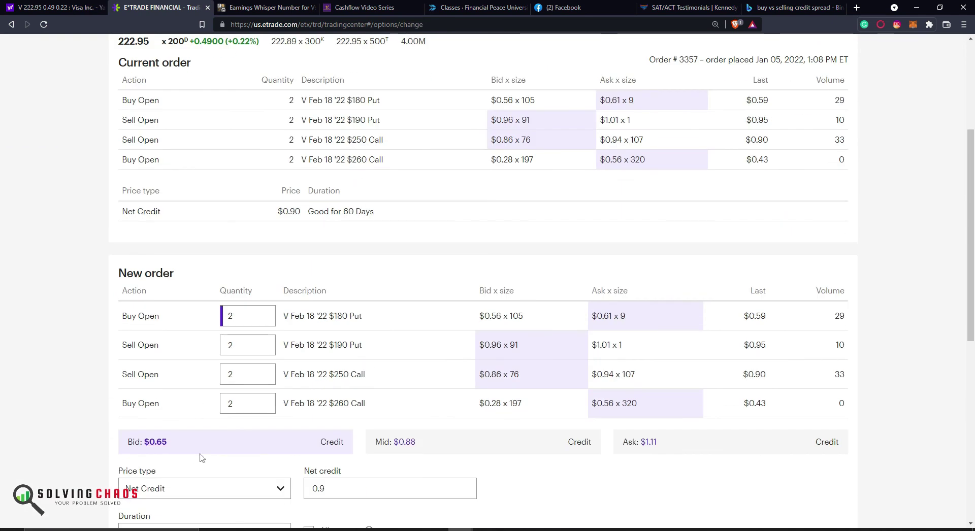
left_click(345, 486)
type("83")
scroll(755, 360, "down", 2)
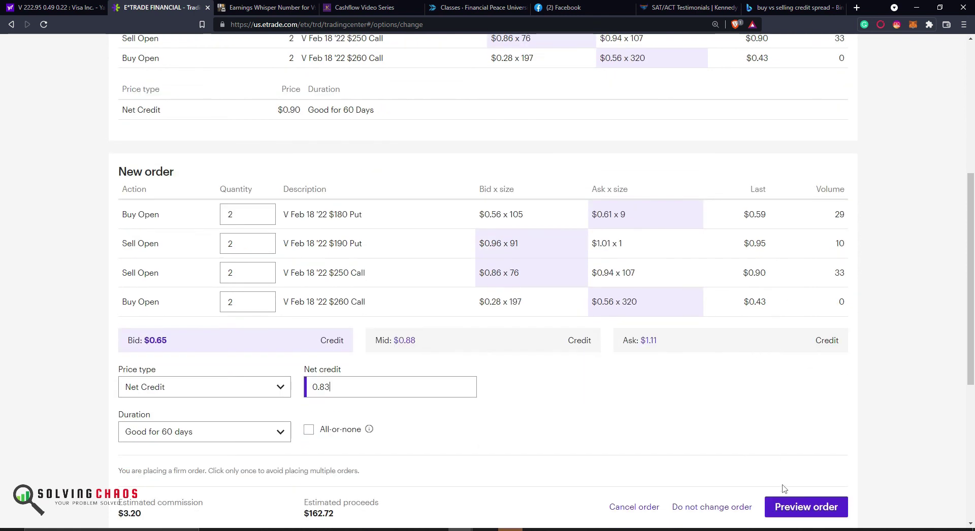
left_click(806, 506)
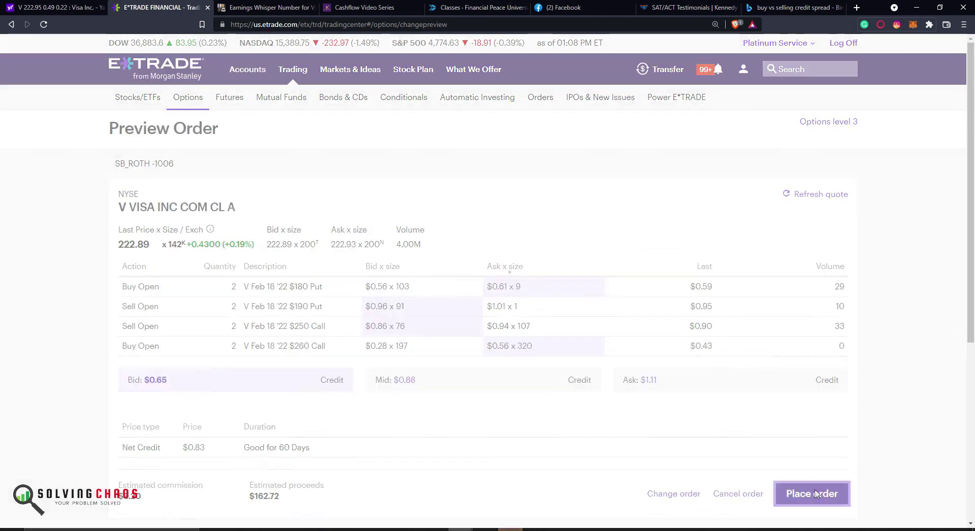
left_click(816, 493)
Check the open orders and view all account alerts in the inbox for the iron condor's executions.
left_click(777, 418)
left_click(816, 229)
mouse_move(724, 70)
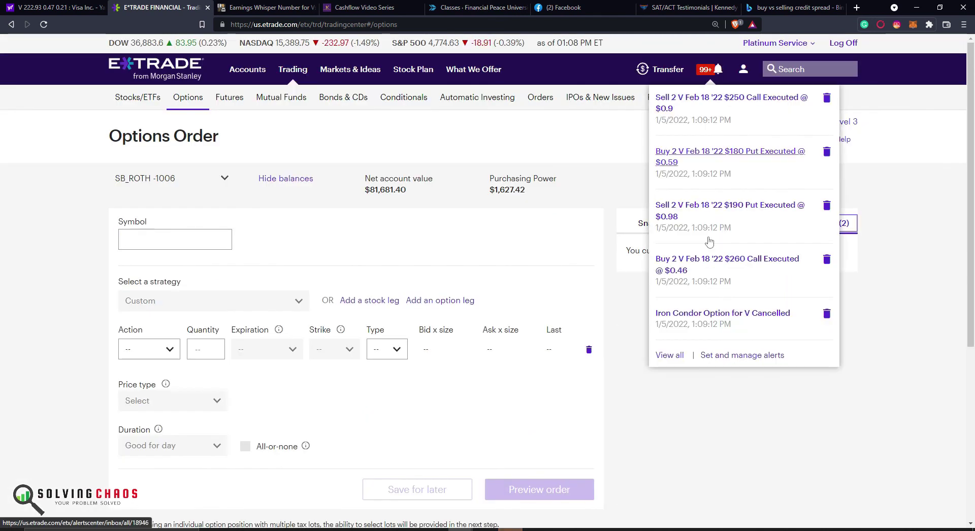
left_click(674, 356)
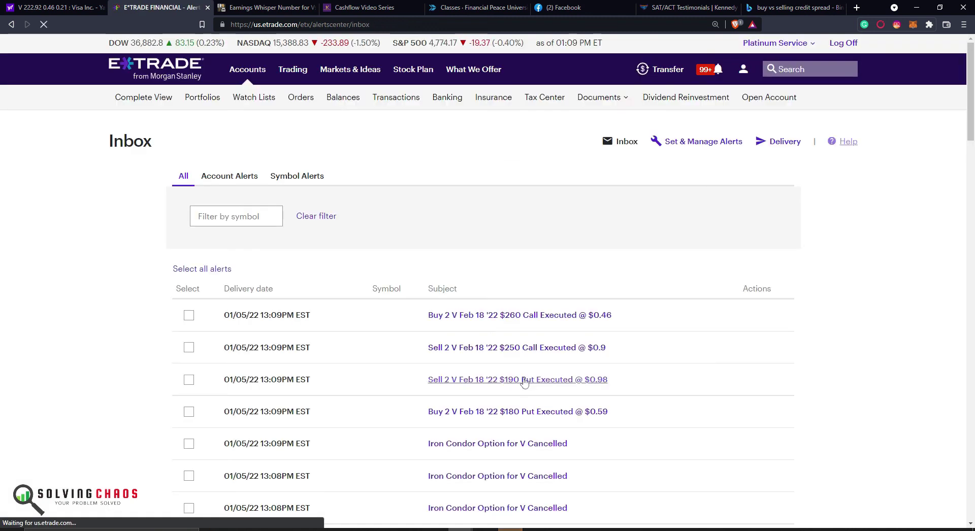
scroll(412, 376, "down", 1)
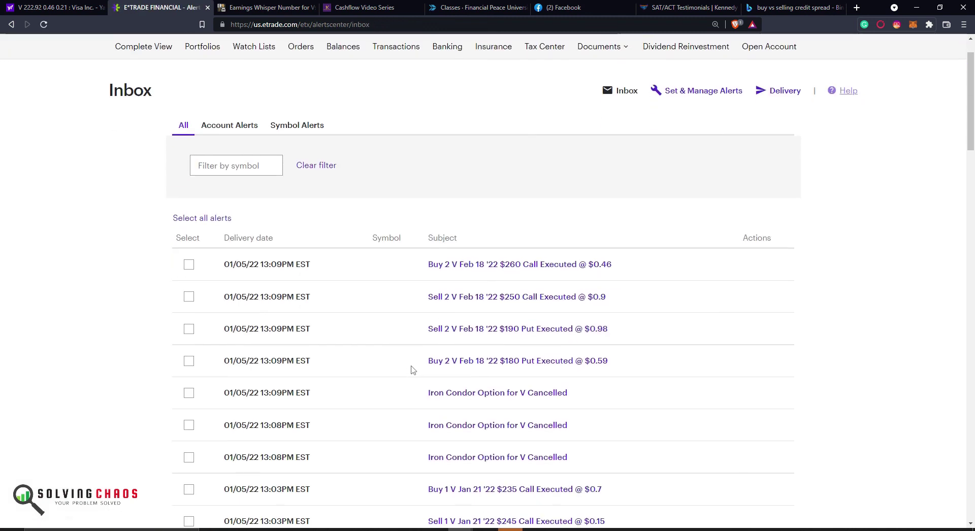
Delete the three "Iron Condor Option for V Cancelled" alerts from the inbox.
left_click(189, 395)
left_click(189, 458)
scroll(167, 374, "down", 1)
scroll(164, 368, "down", 2)
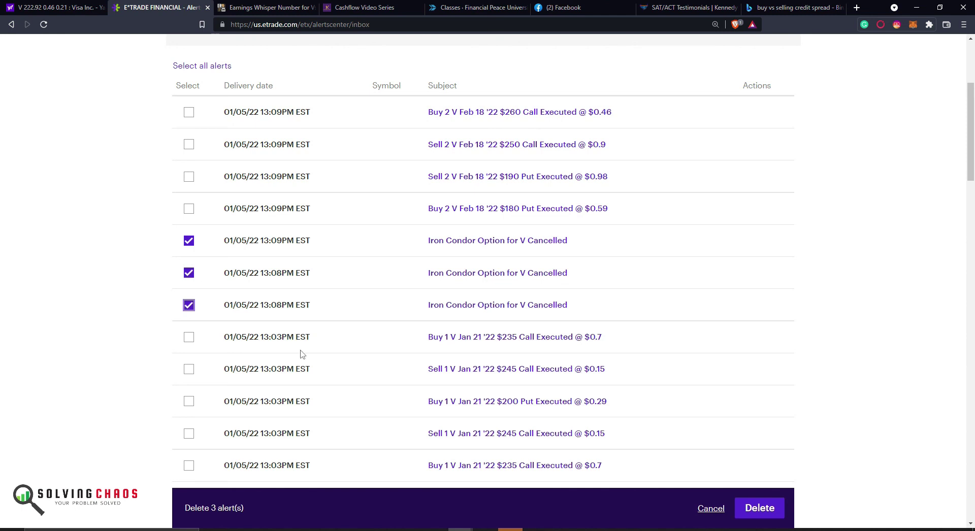
left_click(760, 508)
left_click(407, 307)
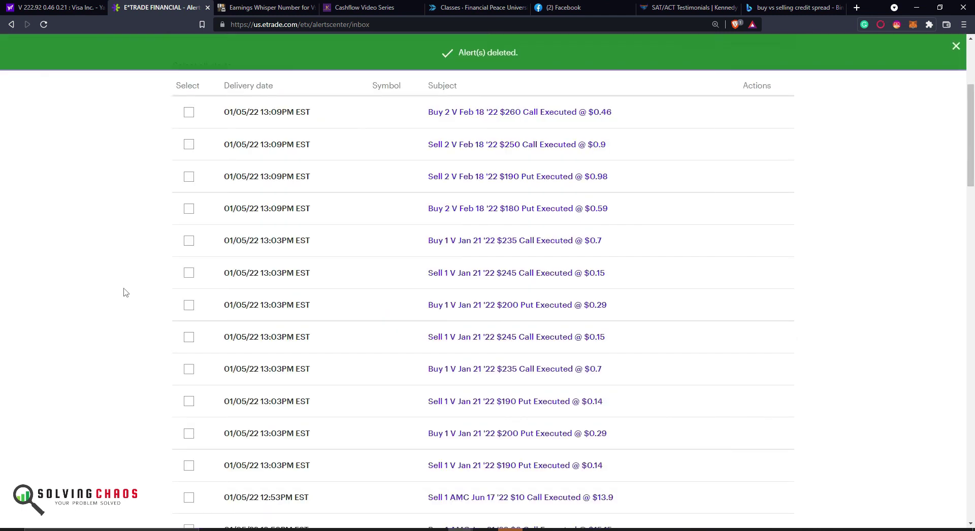